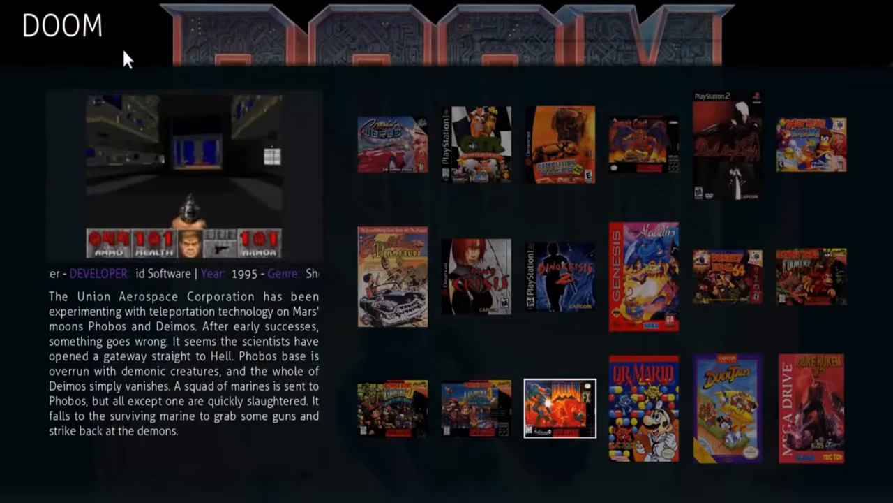
Browse the game library's box art, previews and descriptions, from Doom and Dino Crisis to Mario Kart and Metroid Prime
key(Right)
key(Right)
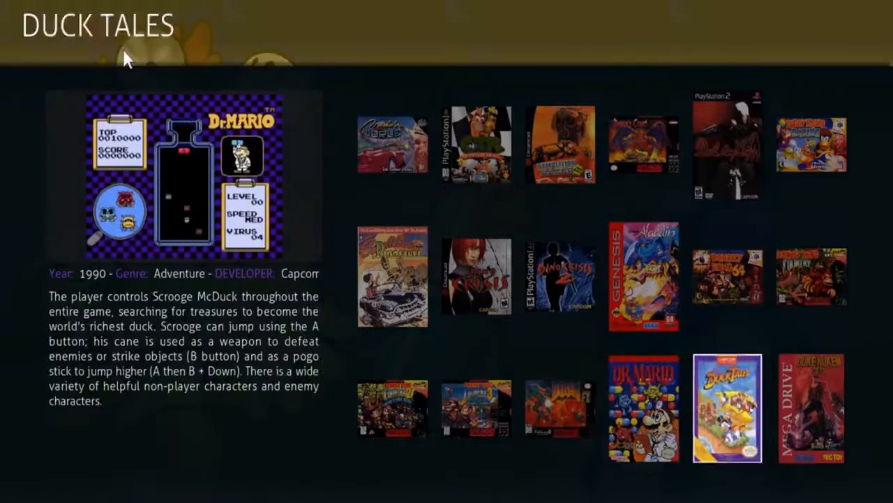
key(Down)
key(Up)
key(Up)
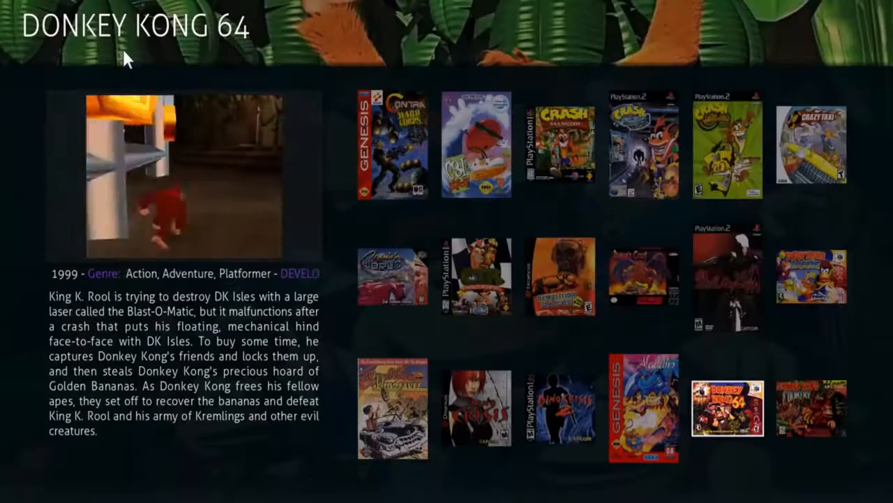
key(Left)
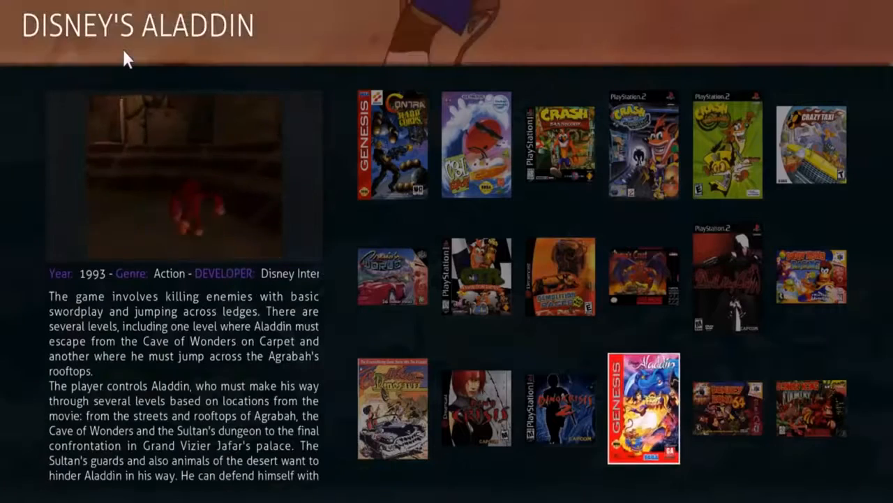
key(Left)
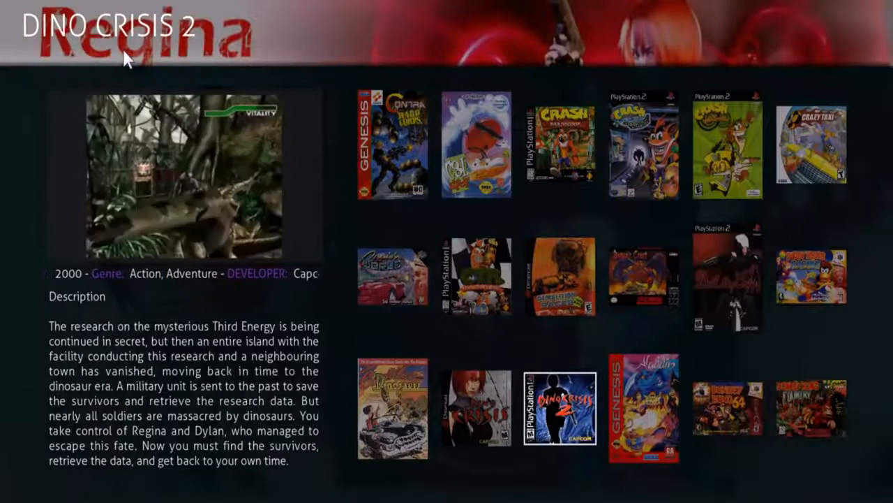
key(Left)
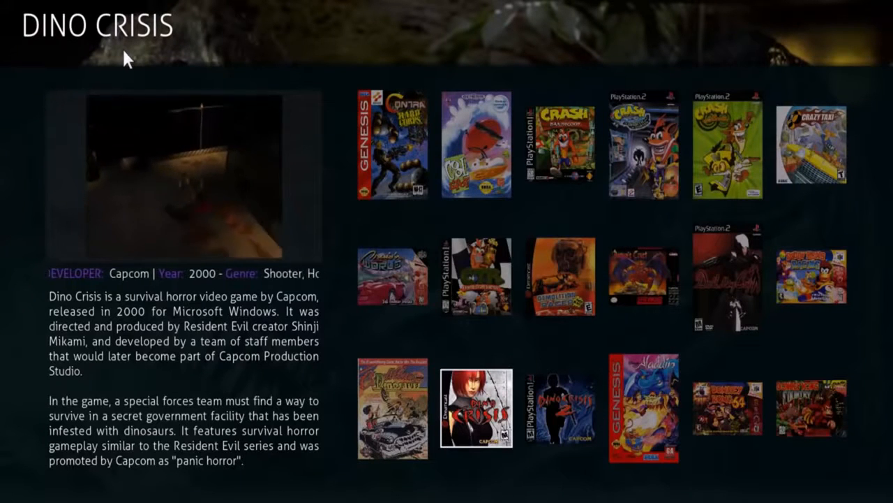
key(Down)
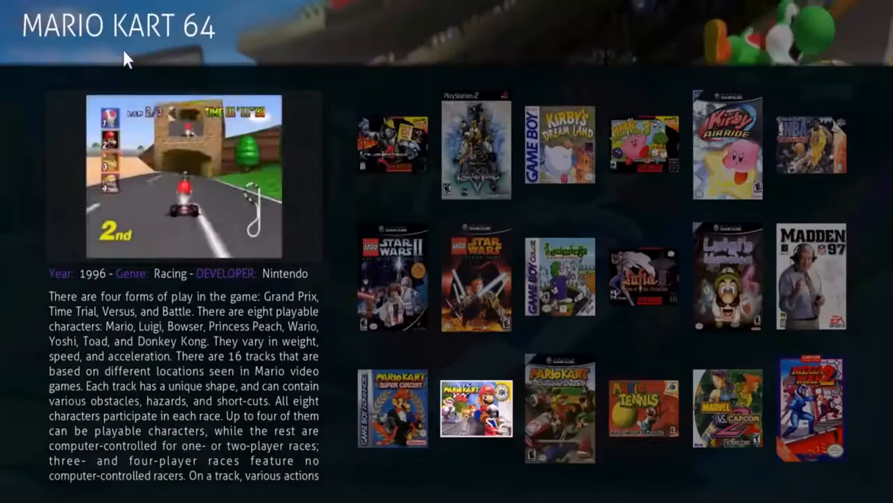
key(Right)
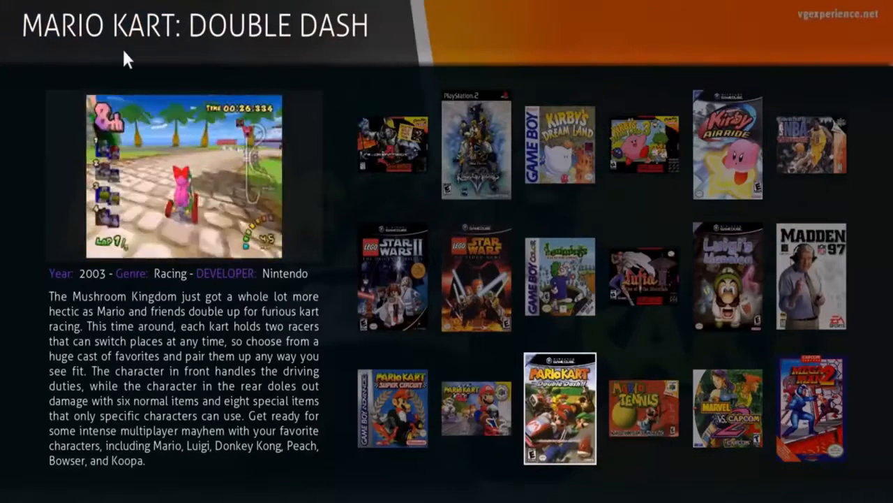
key(Down)
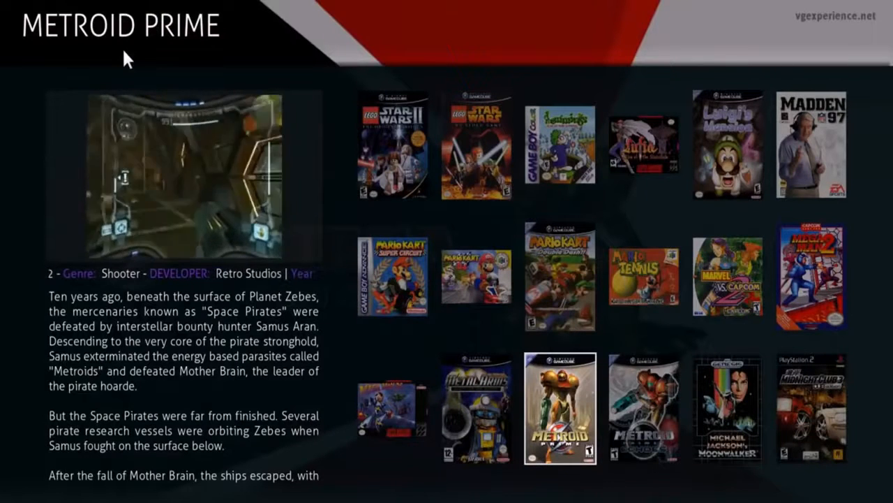
key(Left)
key(Left)
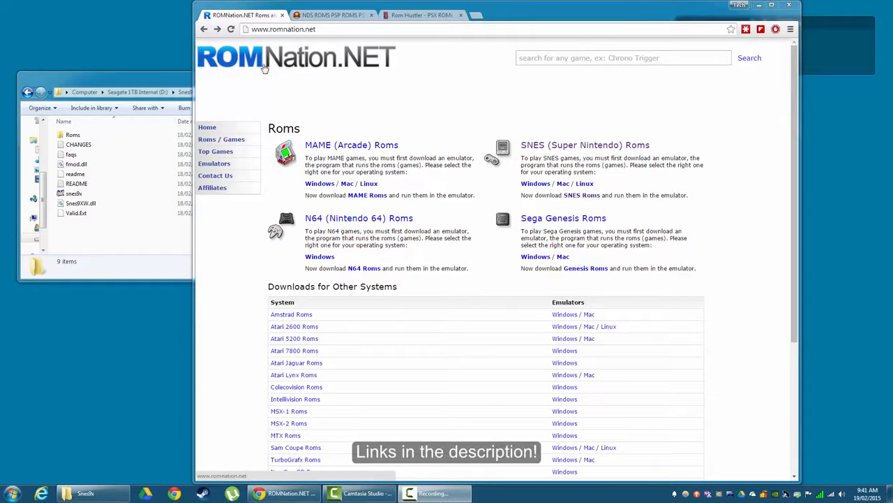
Look over the Emuparadise and Rom Hustler sites in the browser and return to ROMNation.NET
click(346, 20)
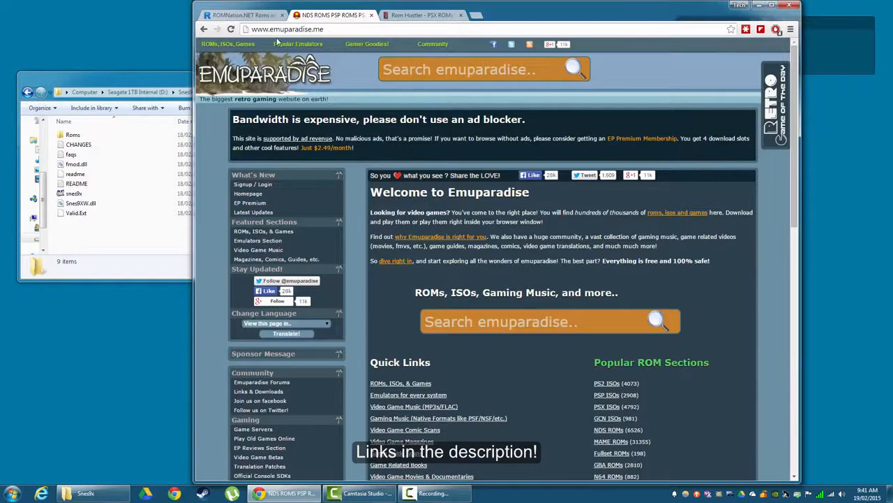
click(422, 15)
click(244, 15)
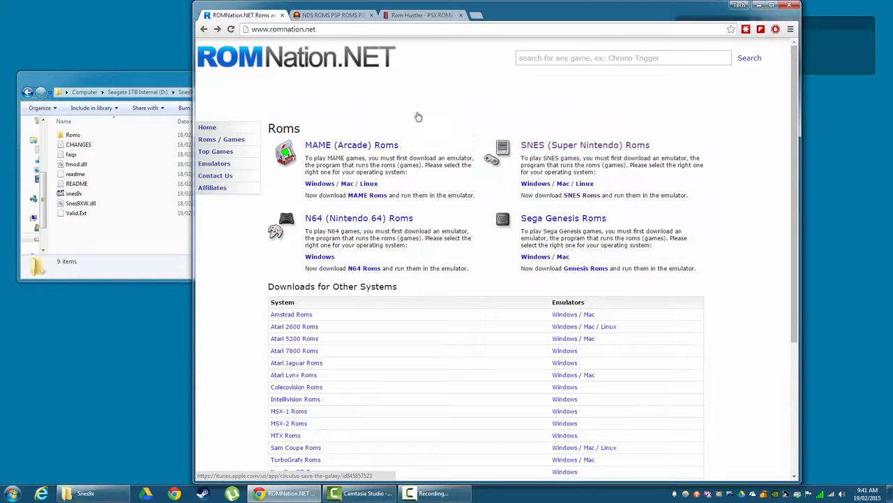
Open ROMNation.NET's list of Nintendo SNES emulators and bring the Snes9x folder window forward
click(227, 164)
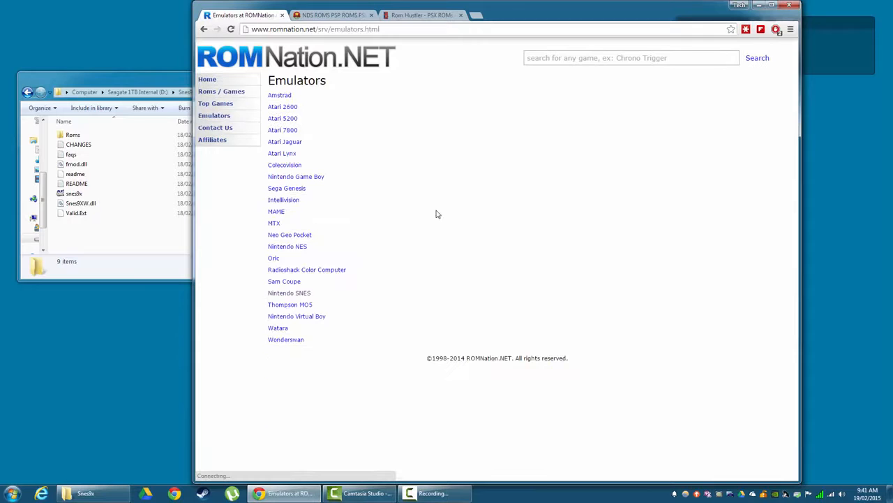
click(305, 296)
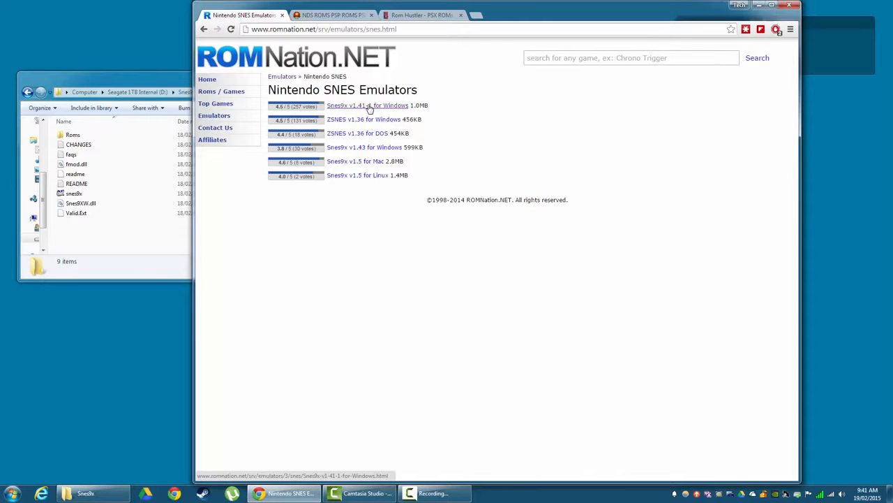
click(156, 85)
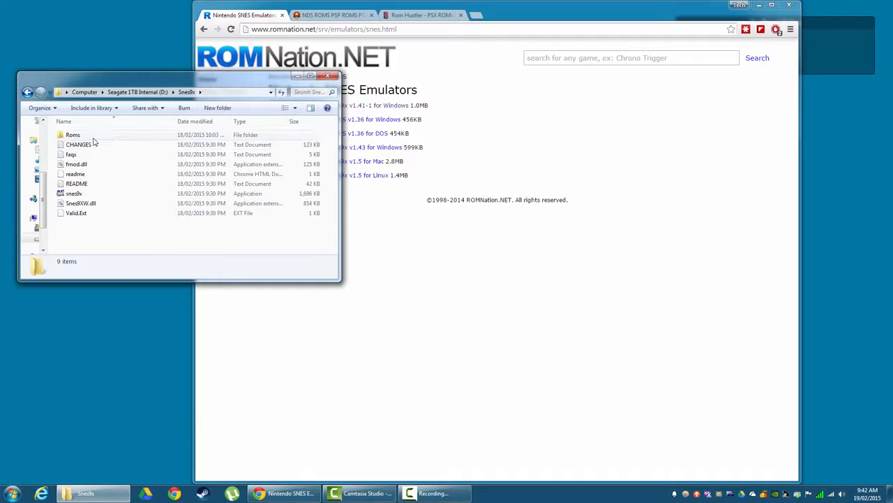
Open the SNES ROMs listed under S on ROMNation.NET and search the page for "super mar"
click(430, 137)
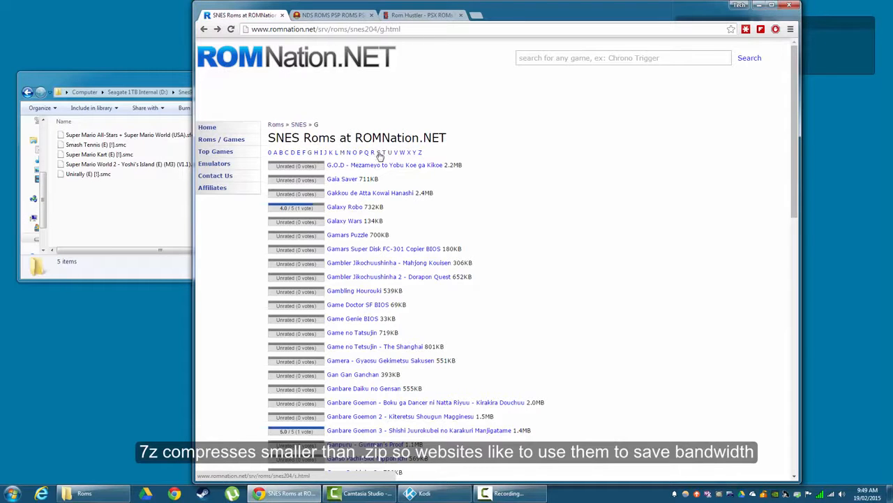
click(379, 153)
scroll(574, 273, down, 8)
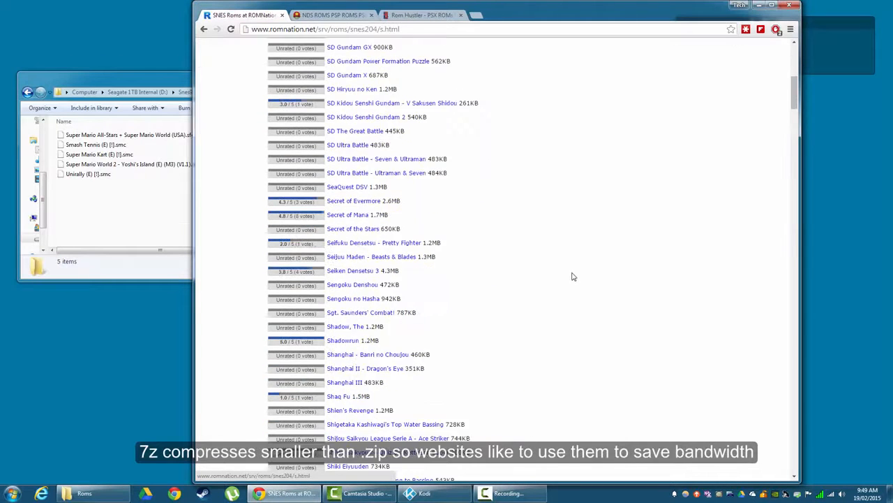
scroll(569, 327, down, 15)
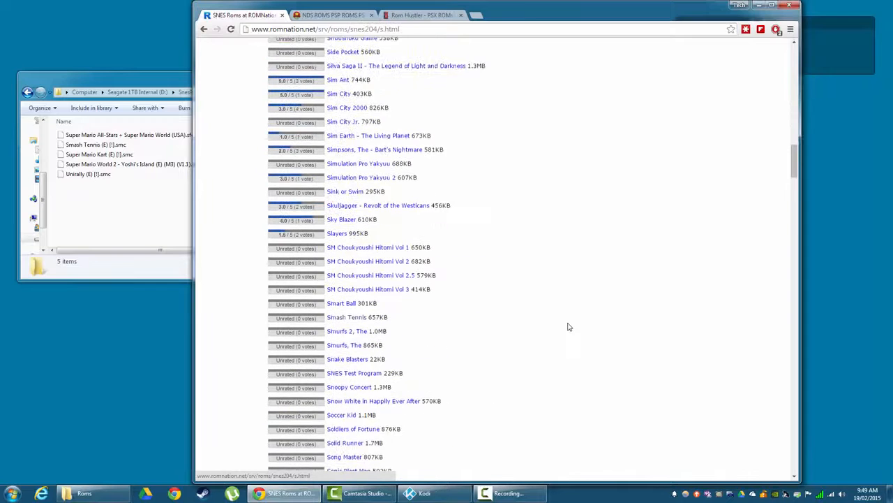
scroll(568, 327, down, 4)
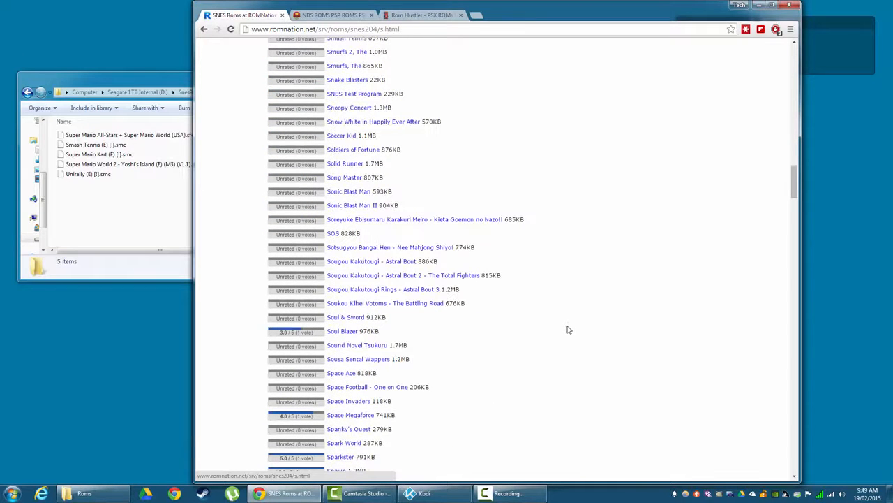
key(ctrl+f)
text(super mar)
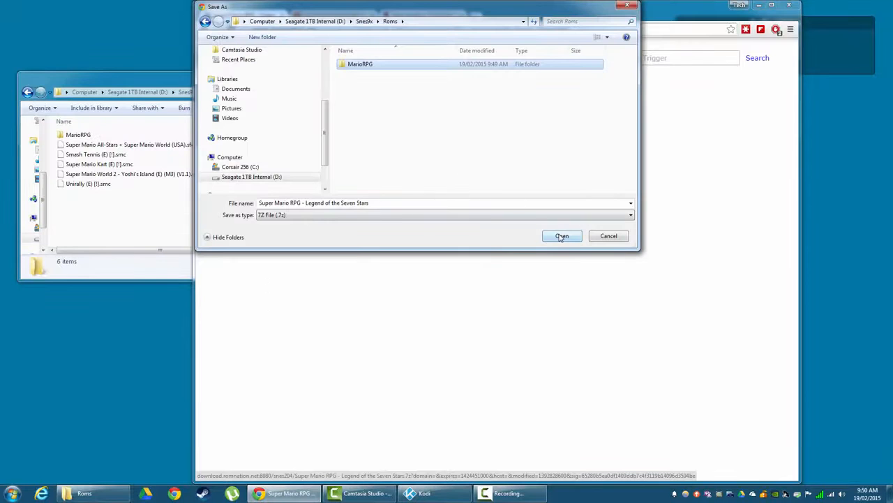
Save the Super Mario RPG - Legend of the Seven Stars 7Z download in the MarioRPG folder and open that folder
click(562, 237)
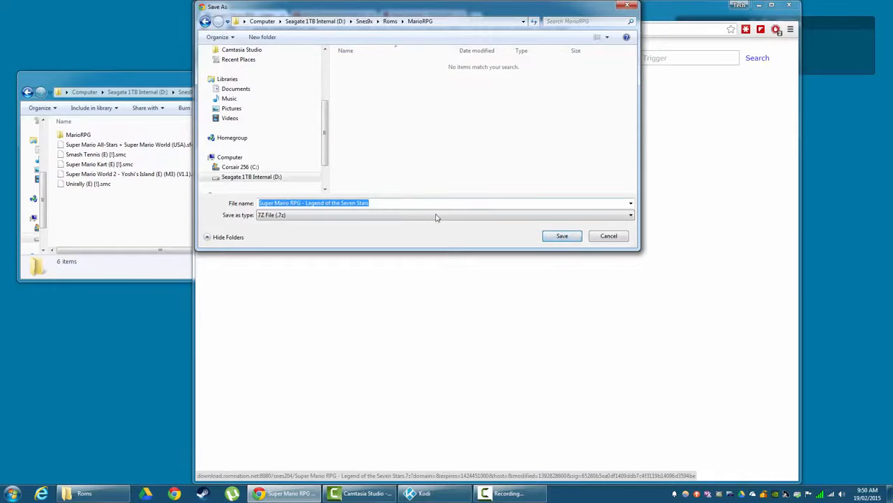
click(562, 236)
click(104, 135)
double_click(104, 135)
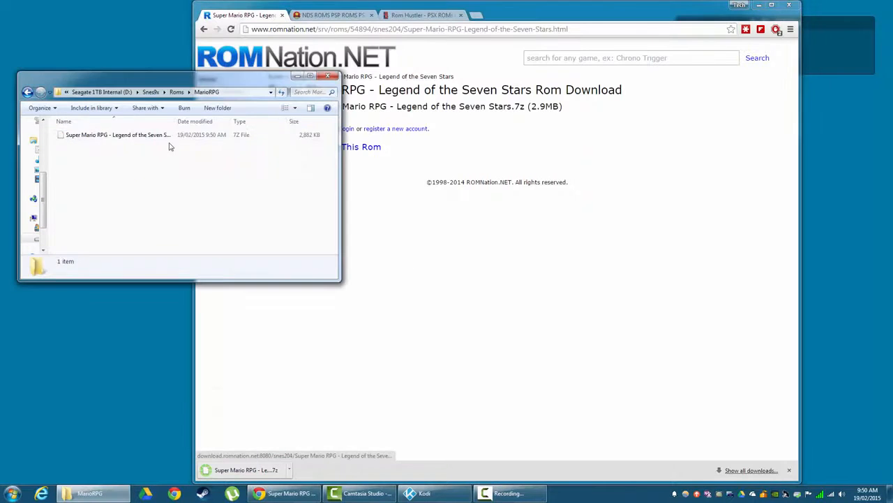
Widen the Name column to fit the downloaded archive's full file name and select the archive
drag(175, 121, 236, 120)
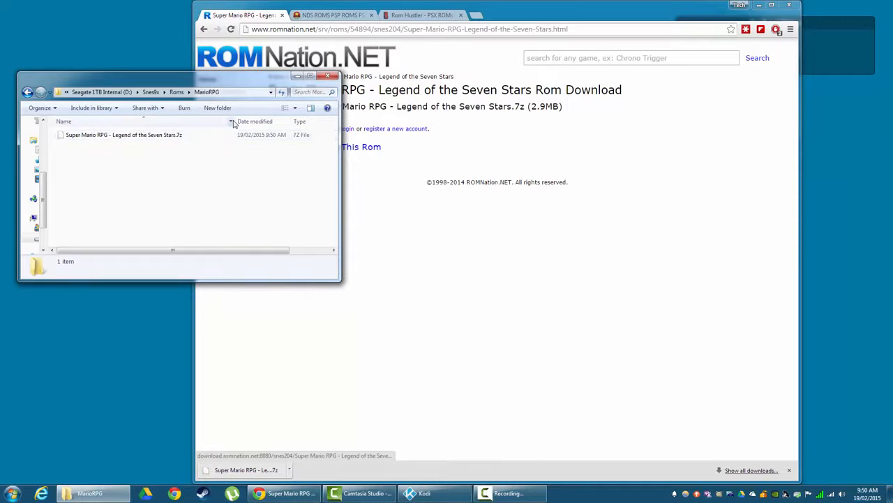
drag(234, 123, 211, 124)
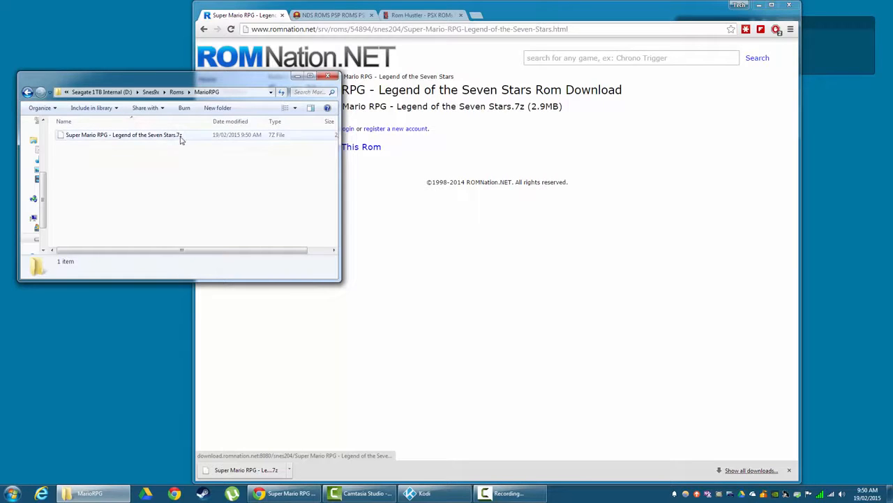
click(182, 136)
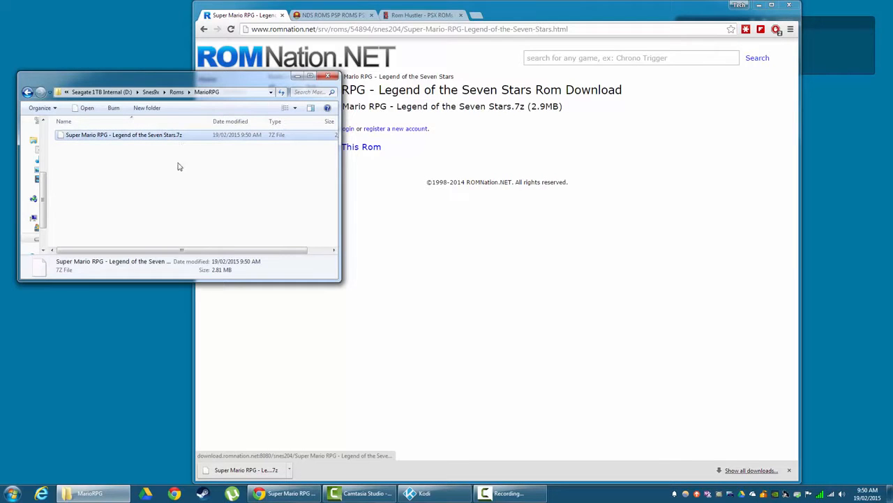
Extract the Super Mario RPG - Legend of the Seven Stars.7z archive directly into the MarioRPG folder with 7-Zip
right_click(140, 135)
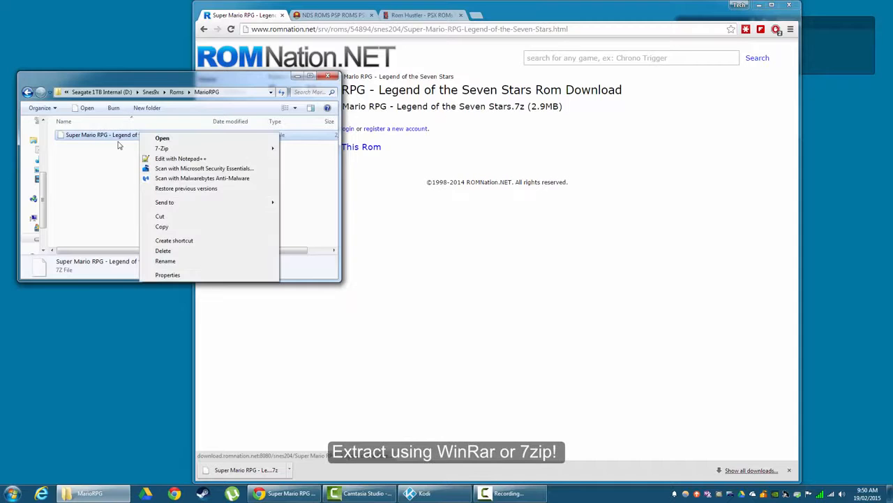
click(110, 150)
click(116, 138)
right_click(116, 138)
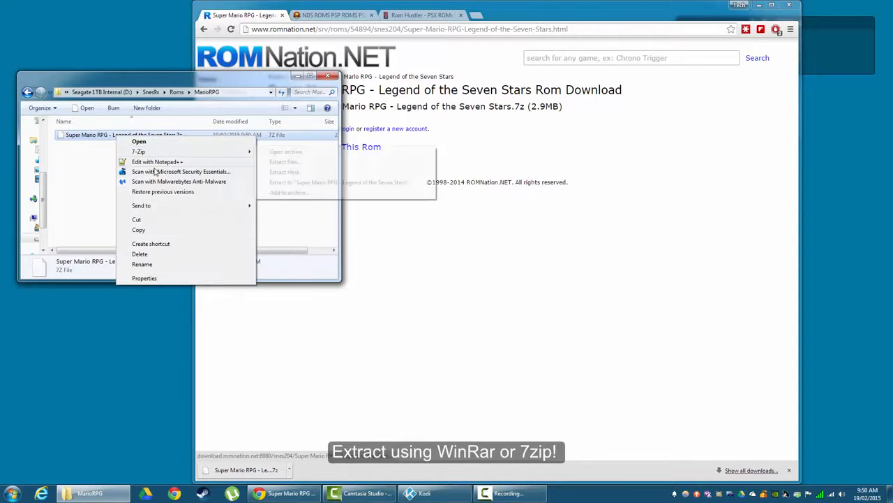
mouse_move(184, 152)
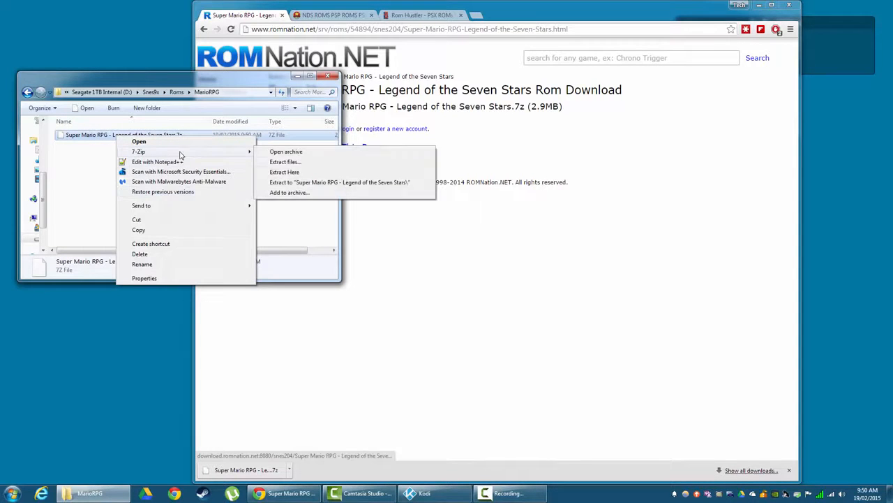
click(286, 172)
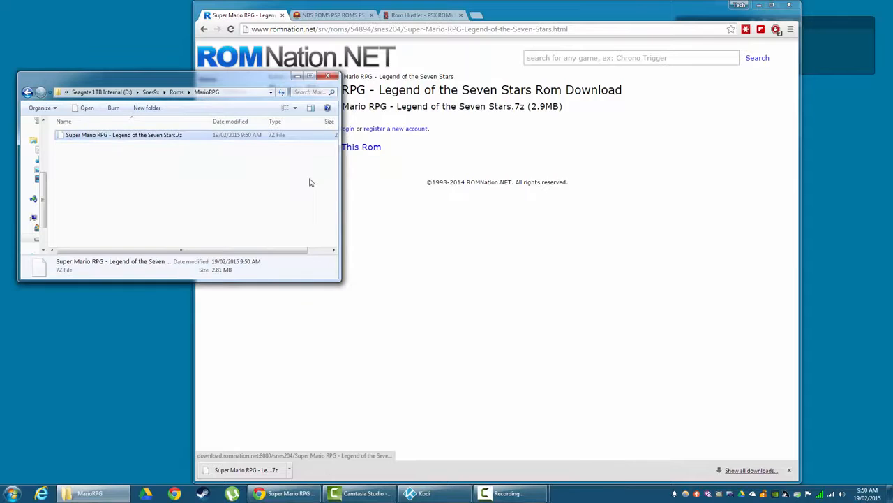
Enlarge the MarioRPG folder window and widen its Name column to show every extracted file's full name
click(221, 147)
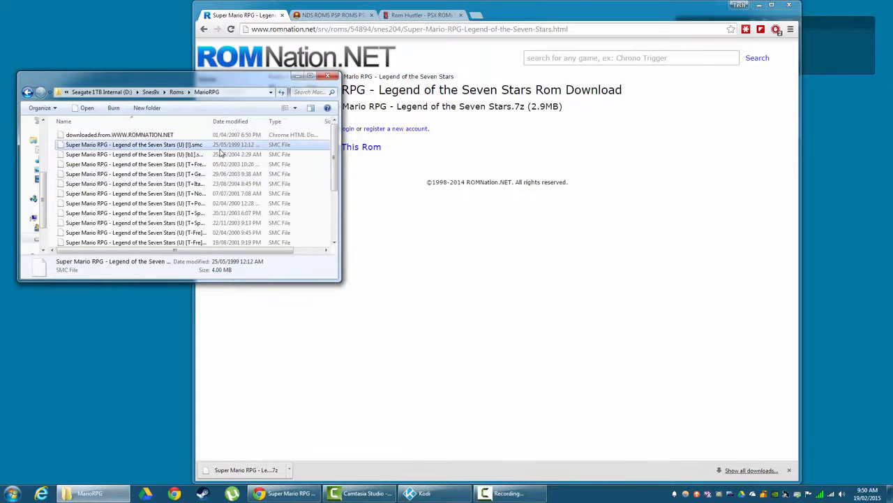
drag(338, 155, 407, 155)
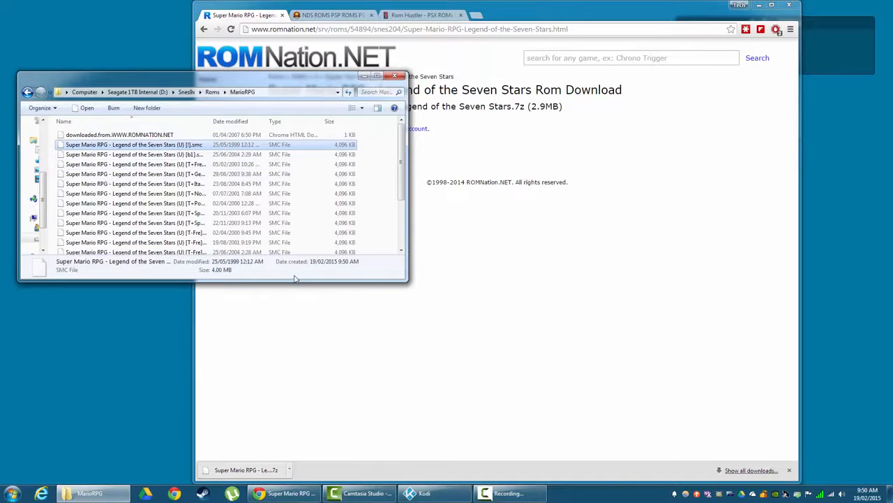
drag(291, 282, 291, 421)
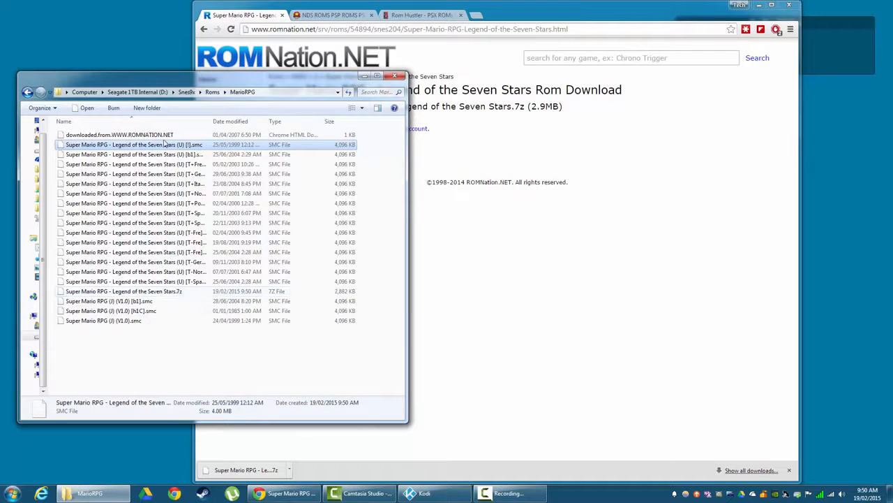
drag(209, 121, 268, 120)
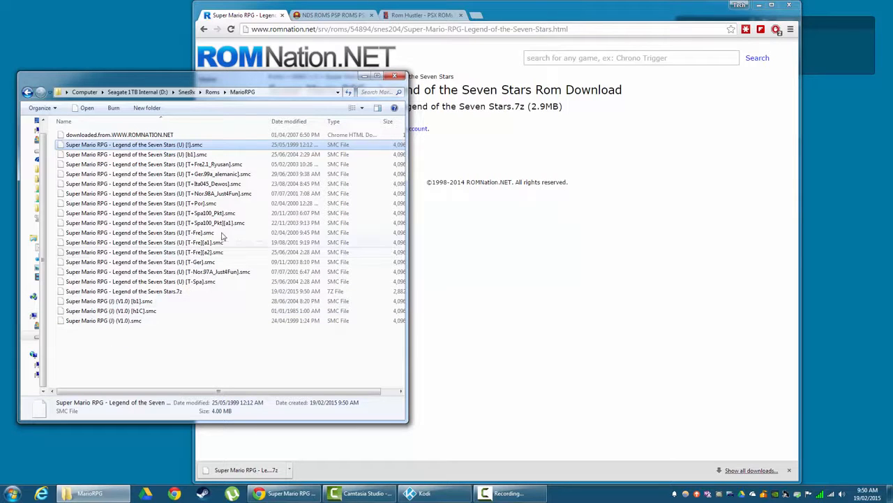
Delete every file in the MarioRPG folder except Super Mario RPG - Legend of the Seven Stars (U) [!].smc
drag(209, 329, 173, 143)
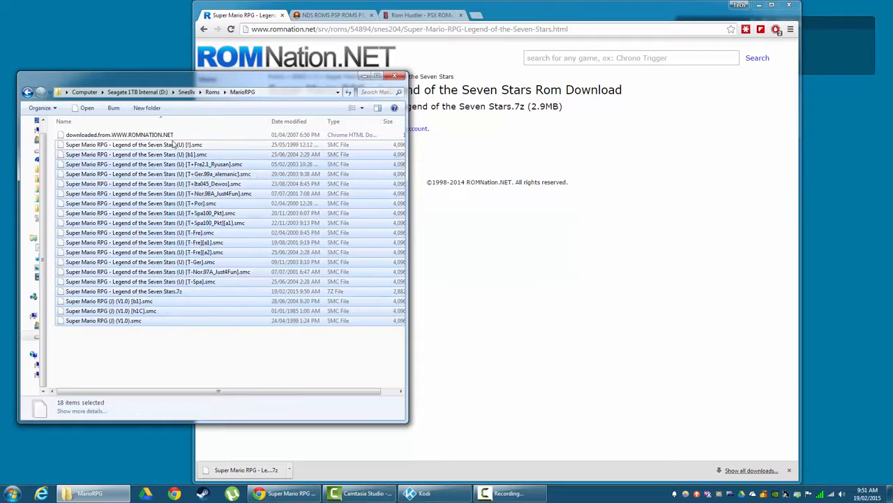
ctrl+click(139, 135)
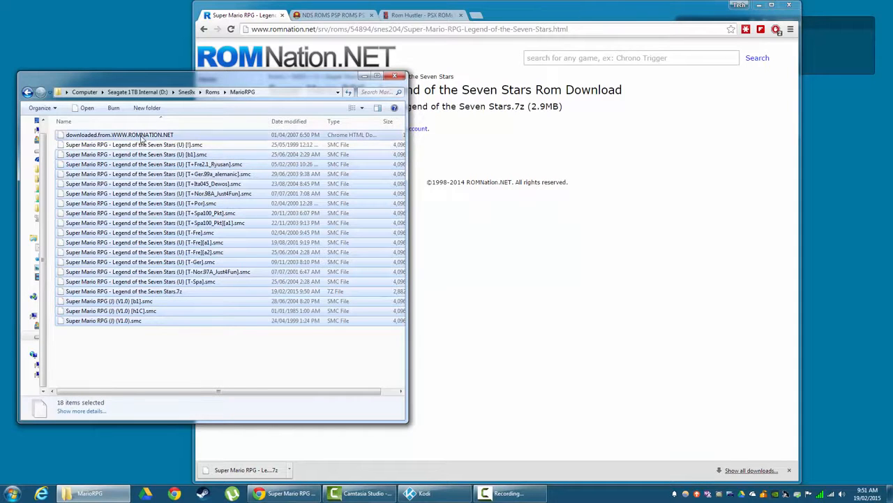
key(Delete)
key(Return)
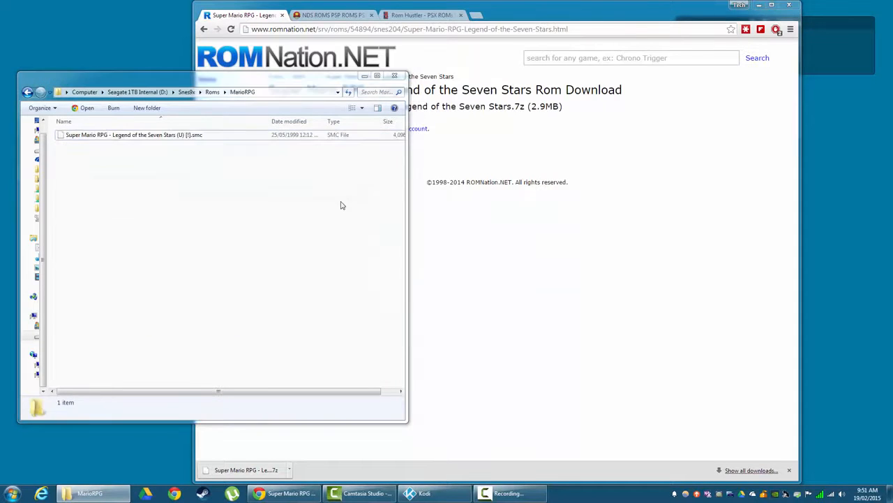
click(180, 137)
click(198, 208)
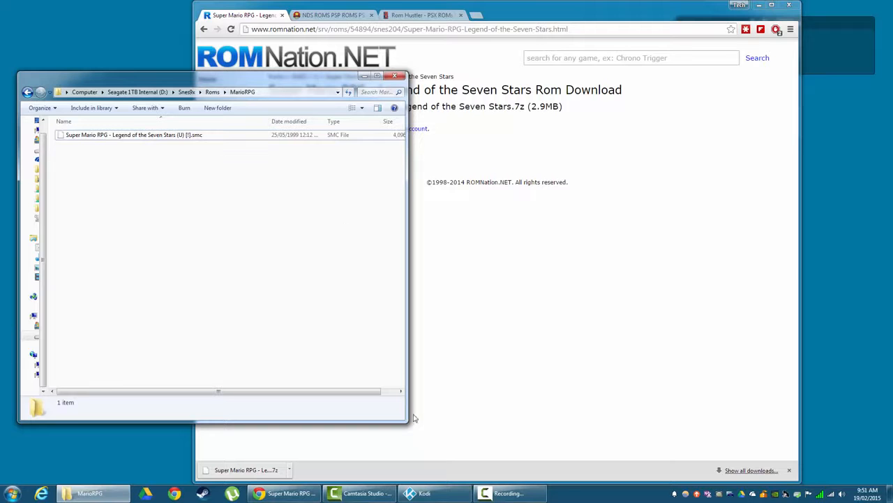
Switch to Kodi, make it full screen and open the system's file manager
click(426, 493)
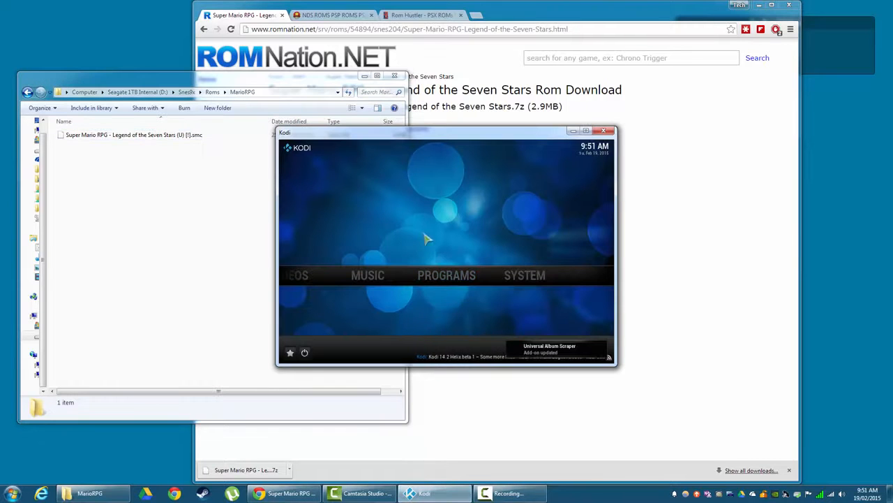
key(backslash)
key(Right)
key(Right)
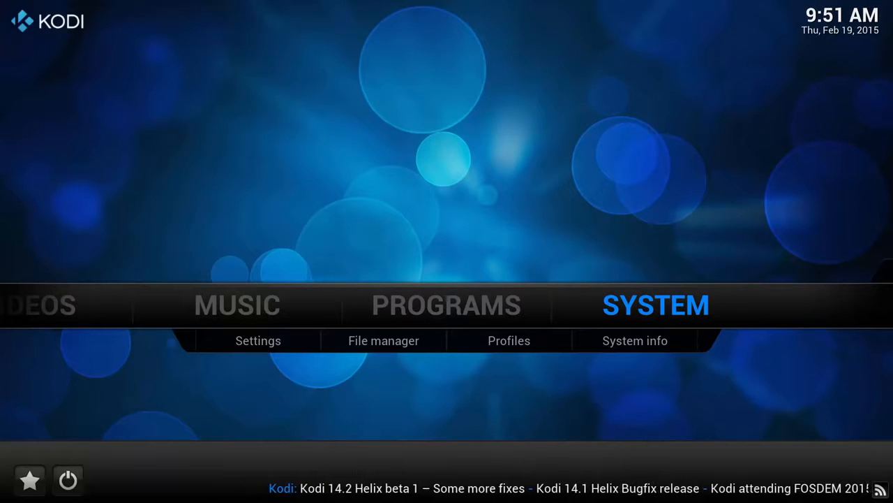
key(Down)
key(Right)
key(Return)
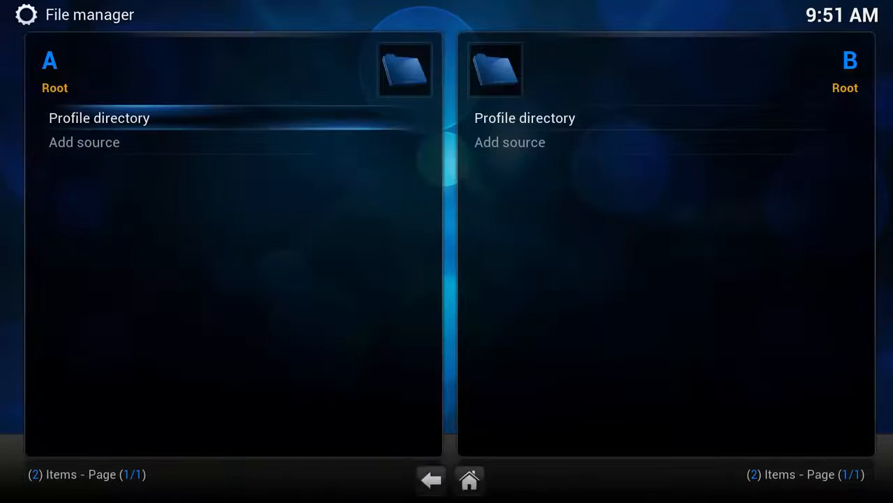
Start adding a new files source and choose the folder D:\Snes9x as its path
key(Down)
key(Return)
key(Right)
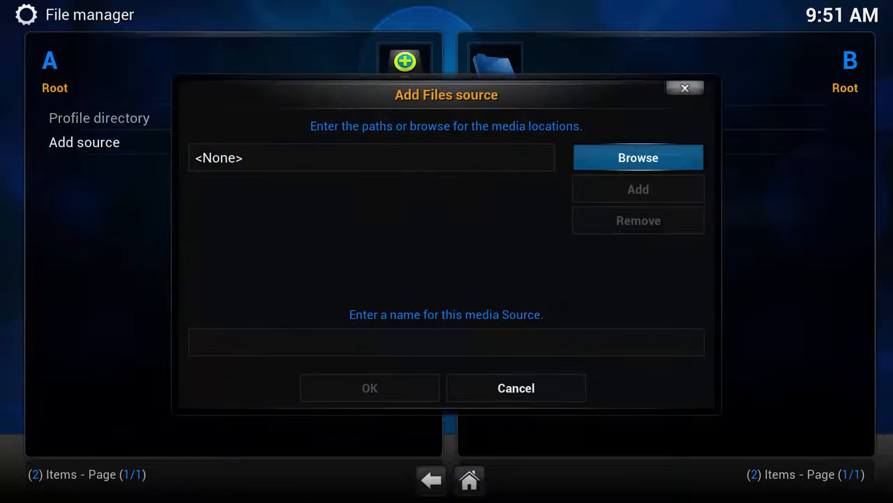
key(Return)
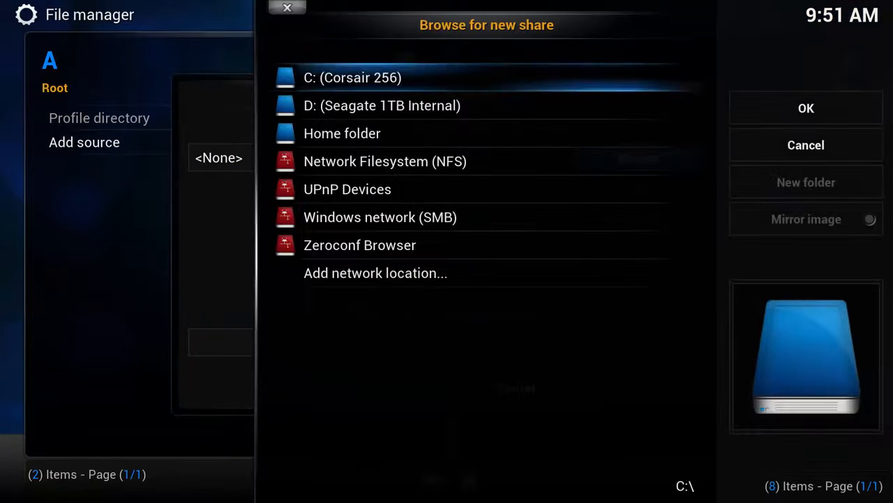
key(Down)
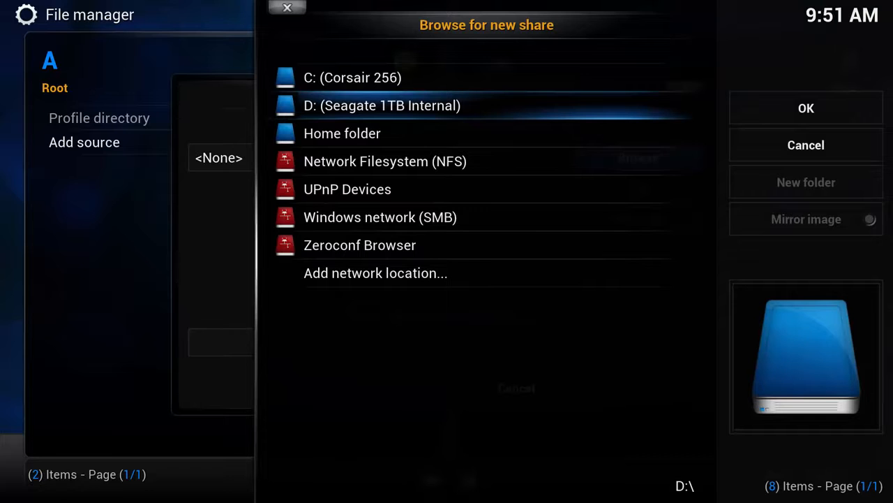
key(Return)
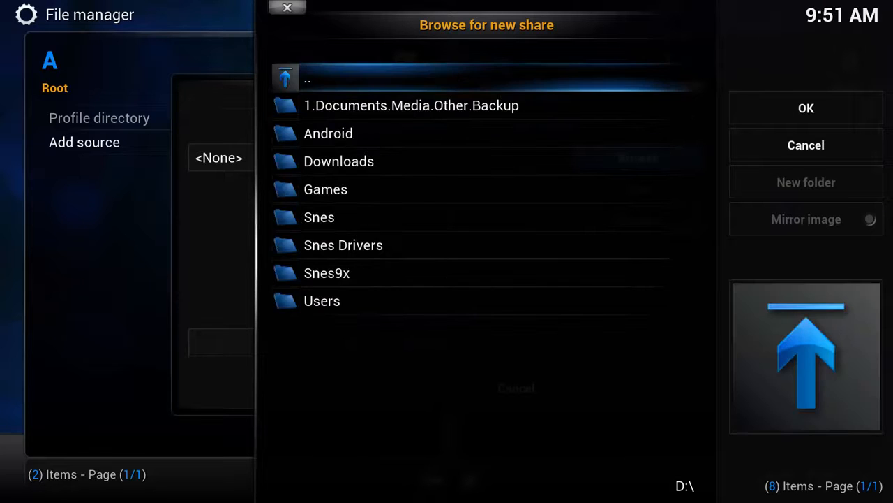
key(Up)
key(Up)
key(Return)
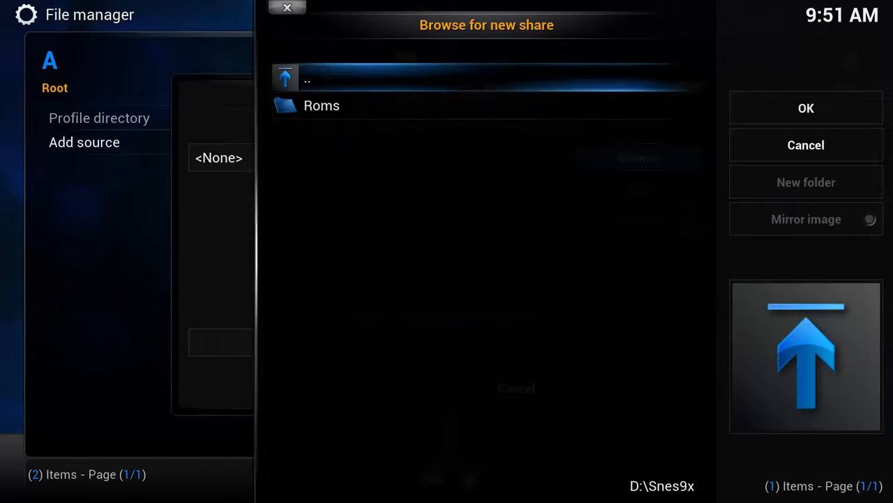
key(Right)
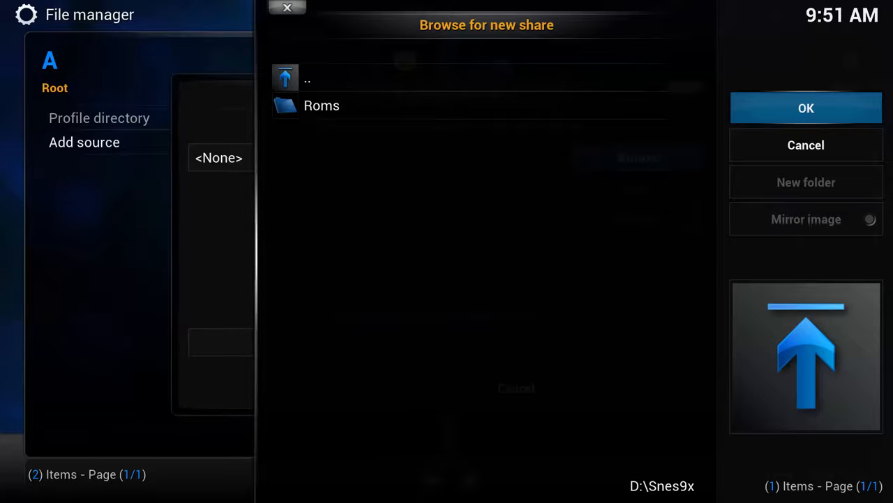
key(Return)
Save the new source under the name Snes9x and return to the home screen
key(Left)
key(Down)
key(Down)
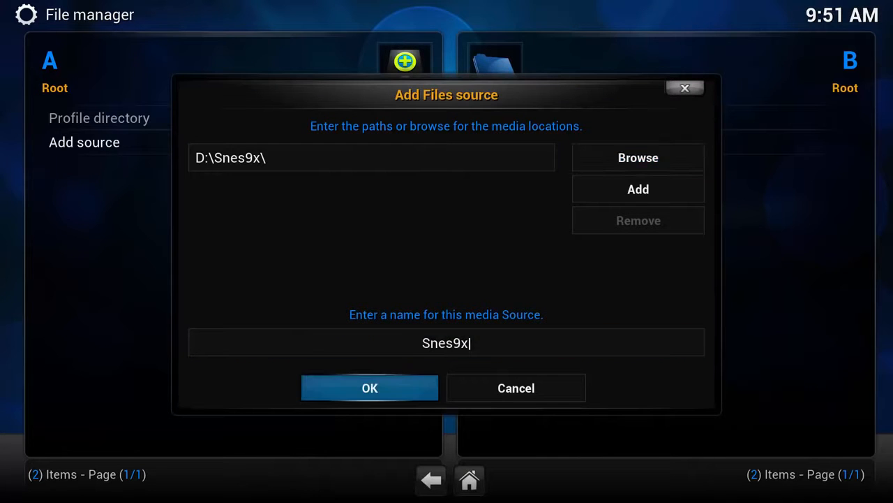
key(Up)
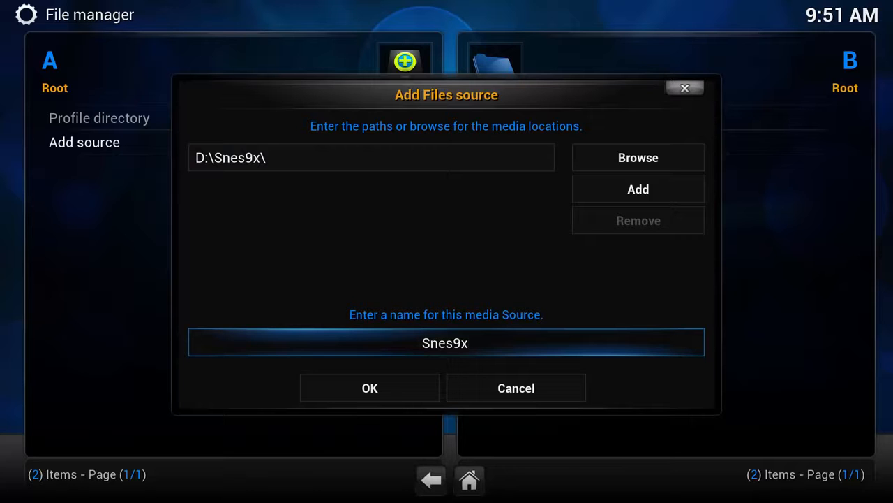
key(Down)
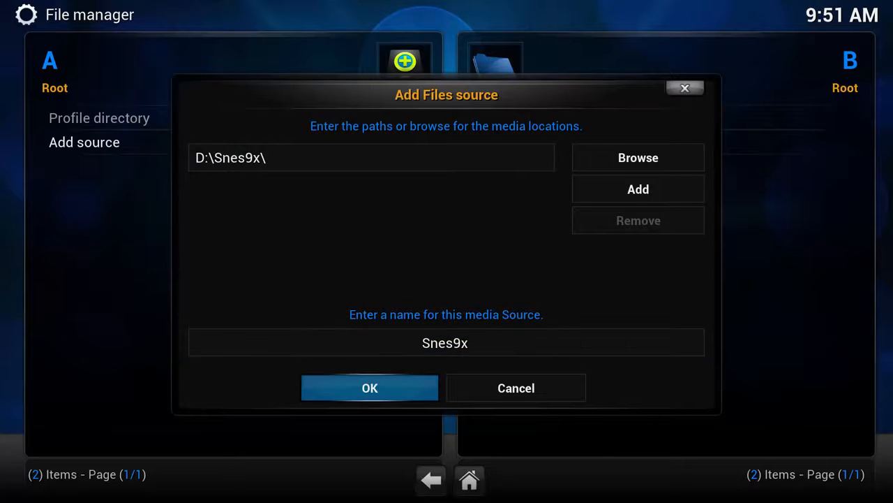
key(Return)
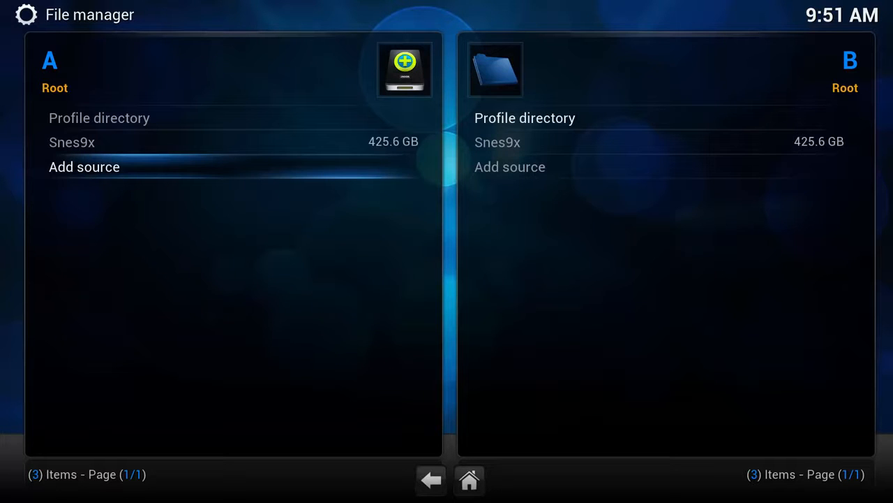
key(Escape)
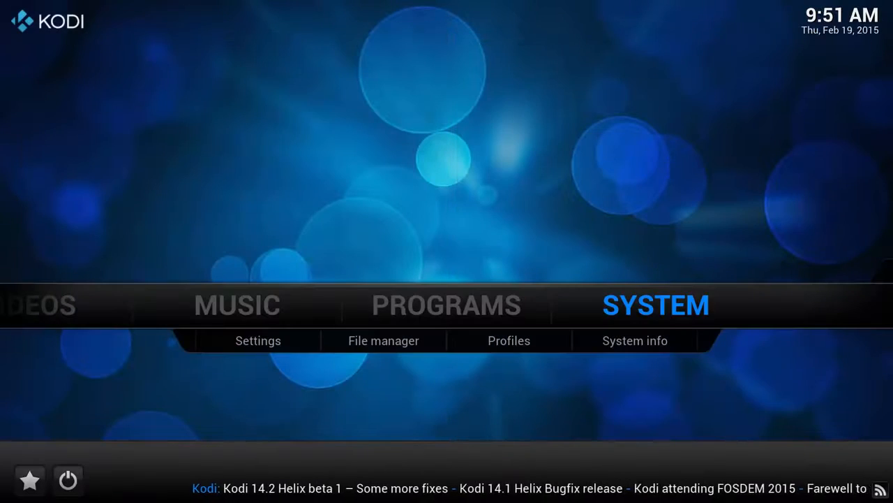
Open the add-ons section of the system settings and dismiss the first-run help
key(Return)
key(Up)
key(Up)
key(Up)
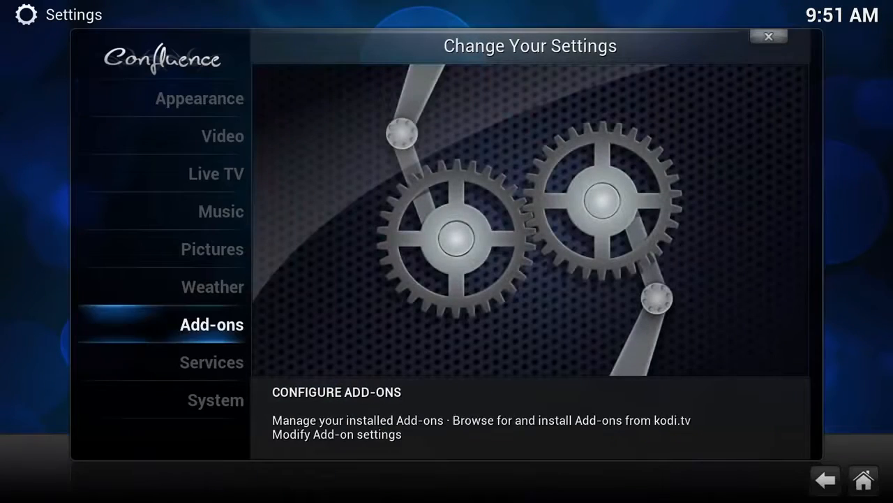
key(Return)
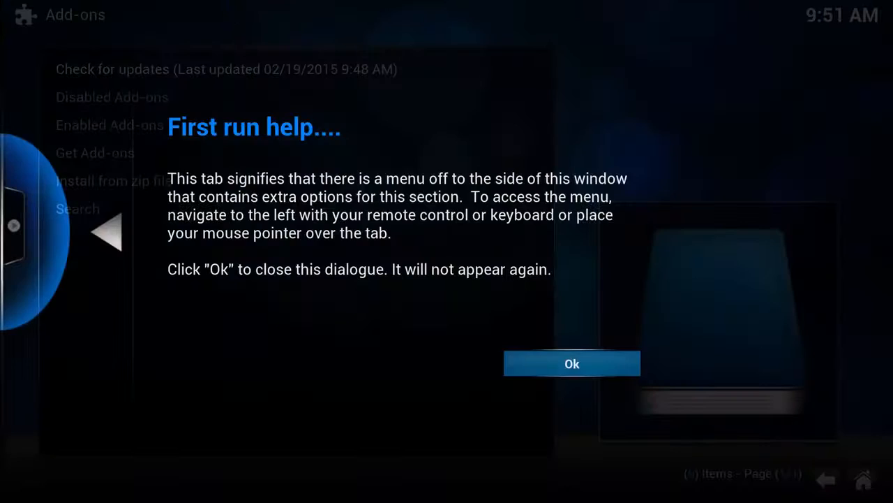
key(Return)
Search the add-ons for "rom collecti"
key(Up)
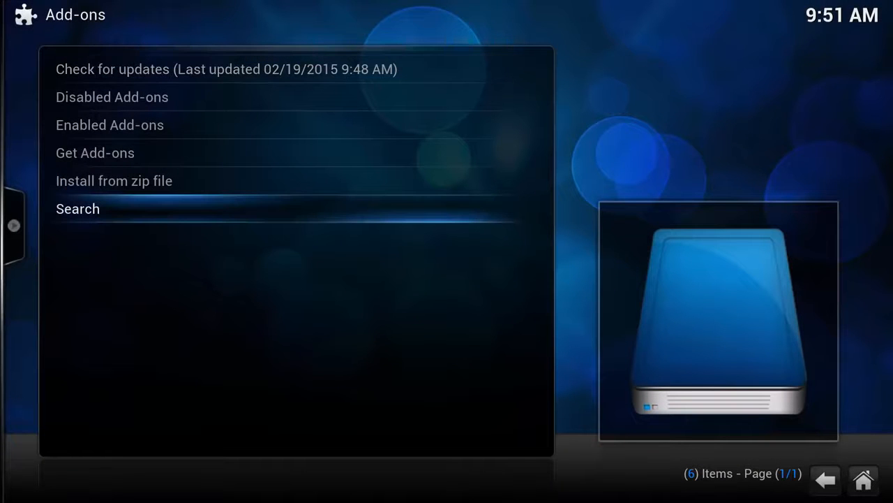
key(Return)
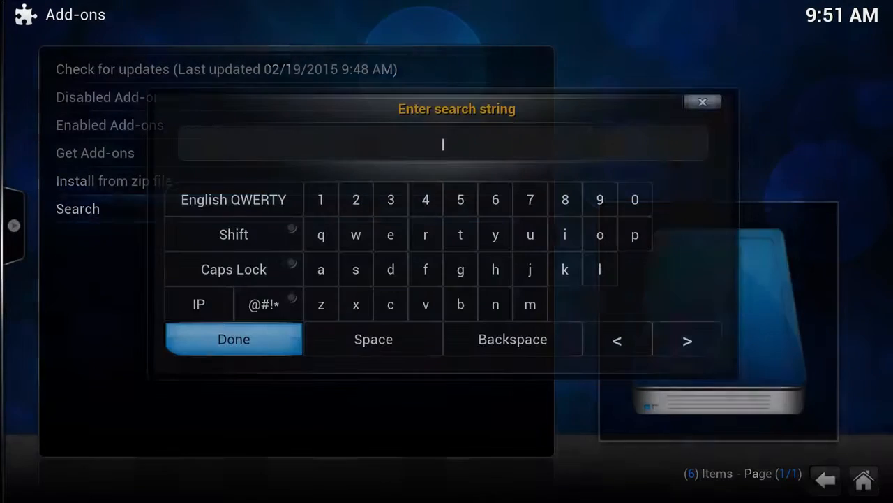
text(rom collecti)
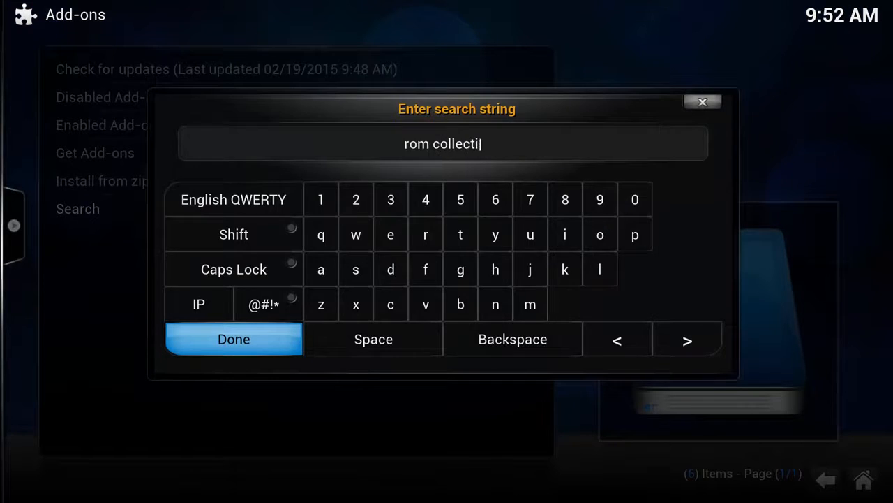
key(Return)
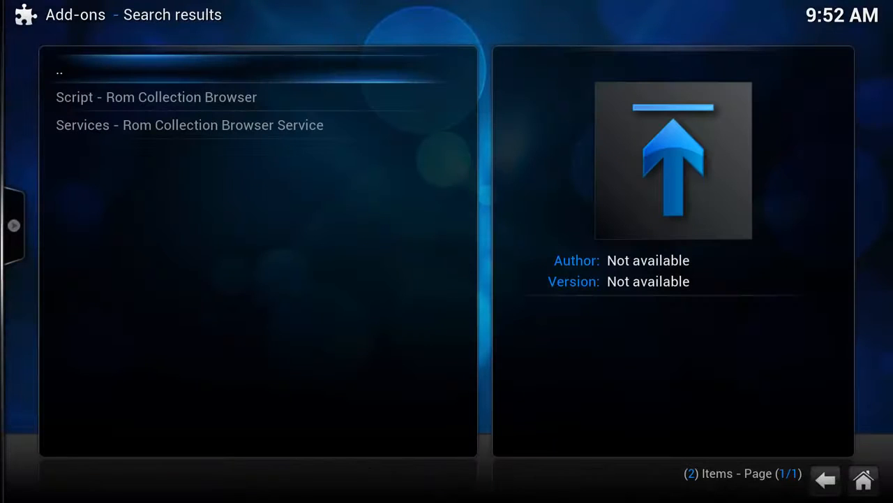
Compare the two Rom Collection Browser add-ons and install the script version
key(Down)
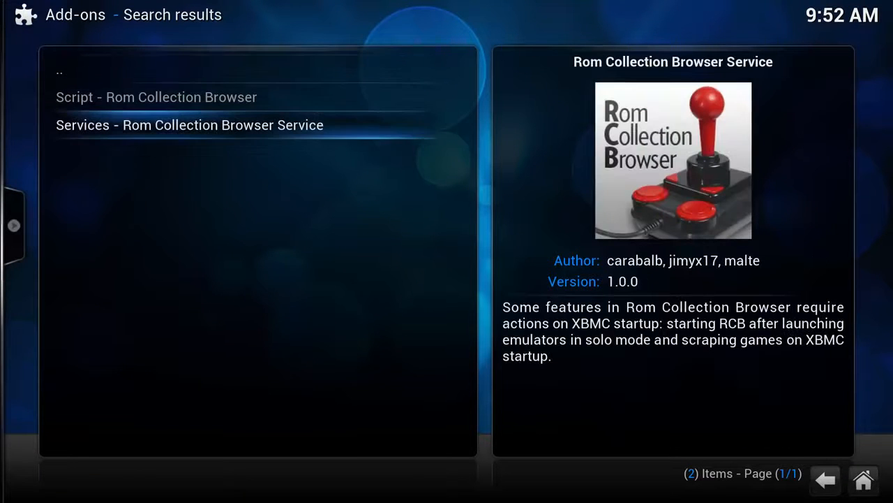
key(Up)
key(Down)
key(Up)
key(Down)
key(Up)
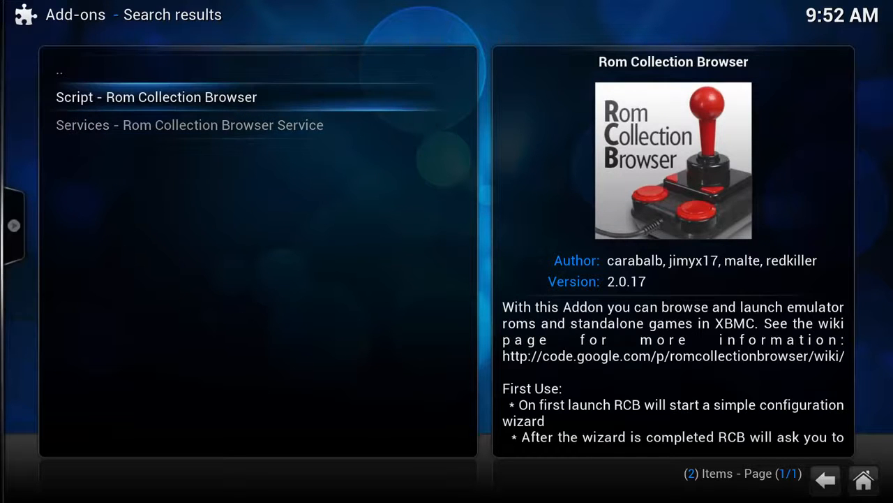
key(Return)
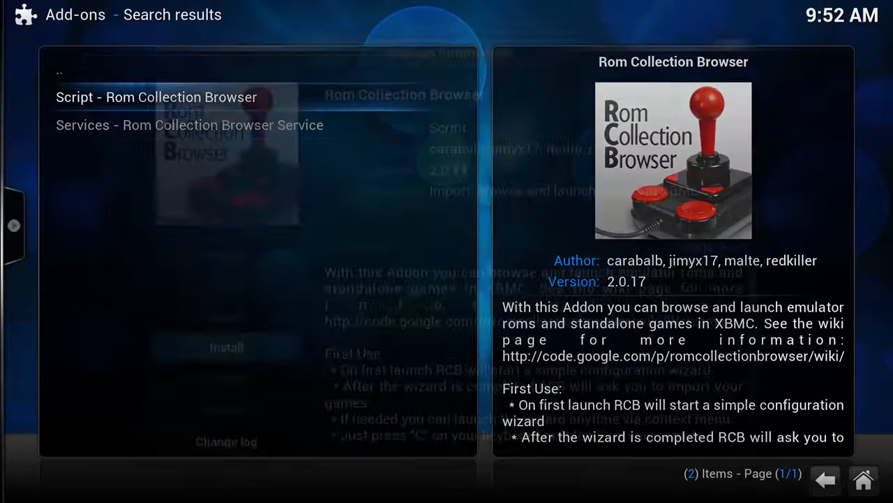
key(Return)
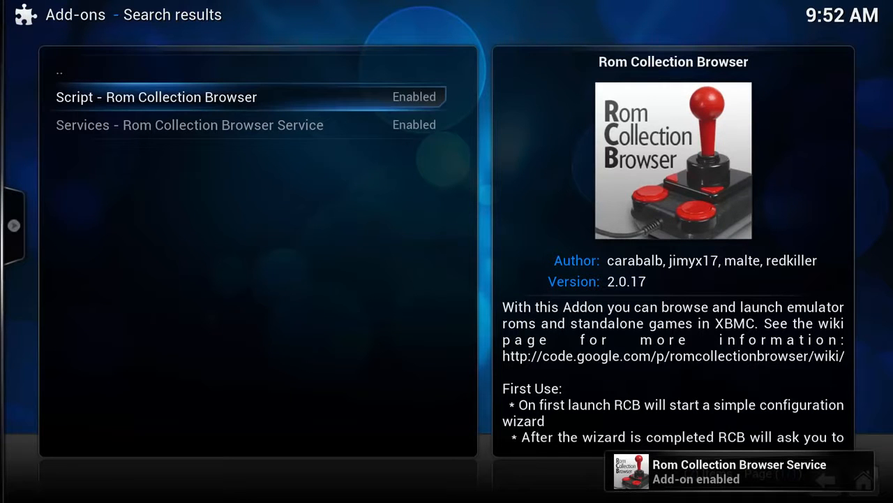
Return to the home screen and launch Rom Collection Browser from the program add-ons
key(BackSpace)
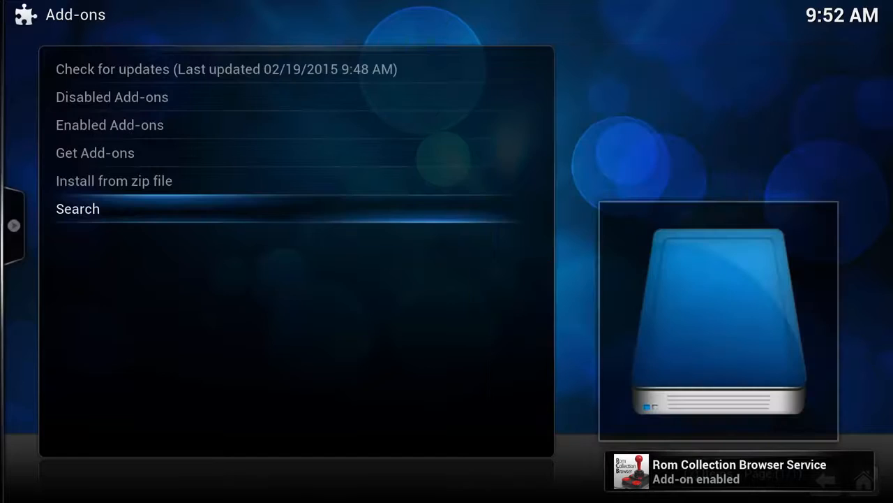
key(BackSpace)
key(BackSpace)
key(Left)
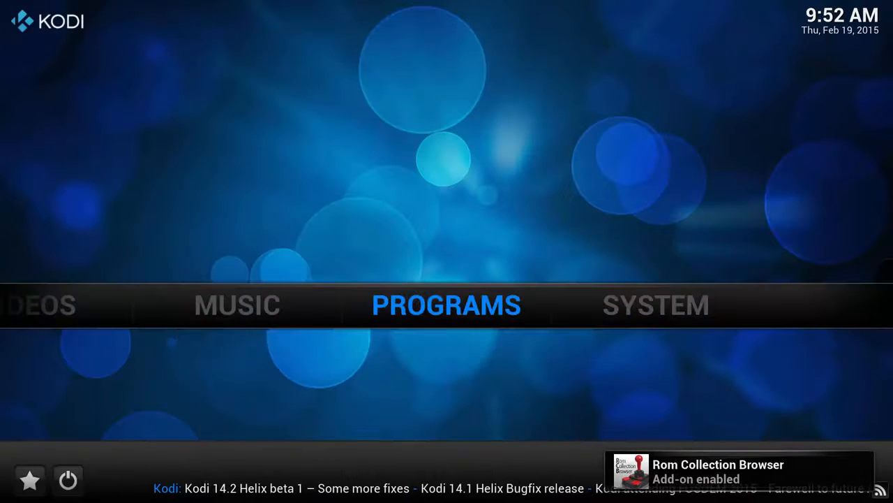
key(Return)
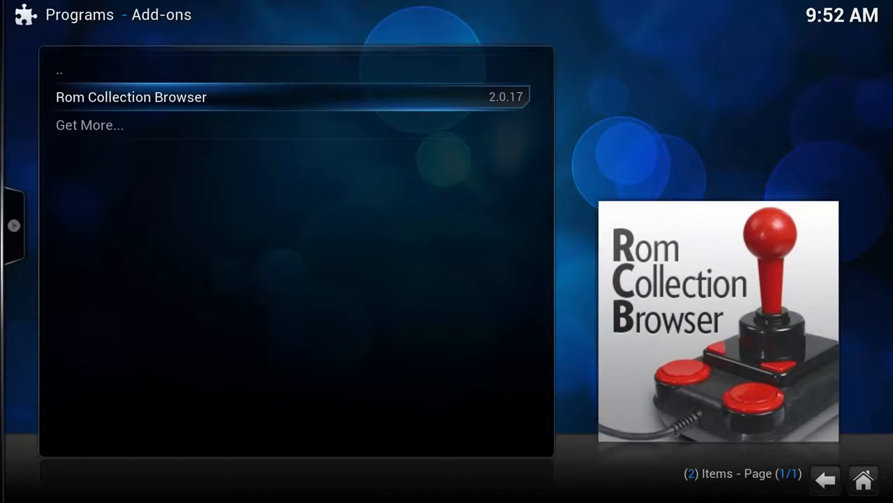
key(Return)
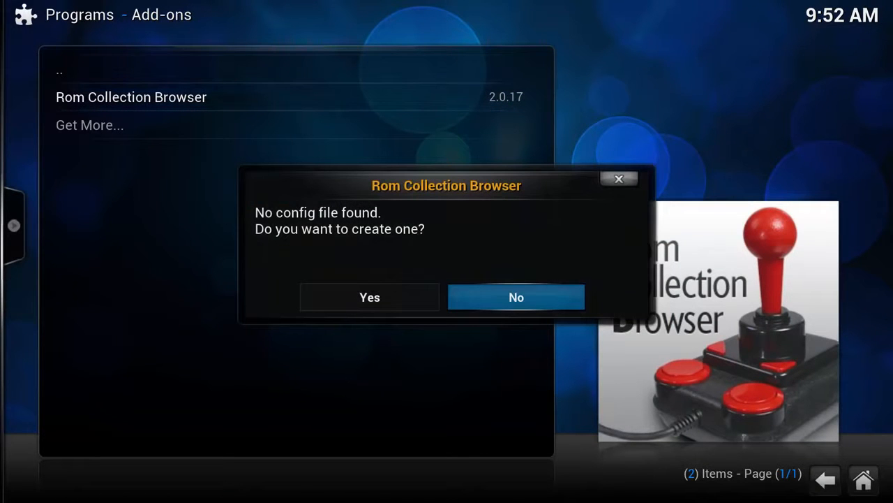
Agree to create a config file and choose the scenario "Scrape game info and artwork online"
key(Left)
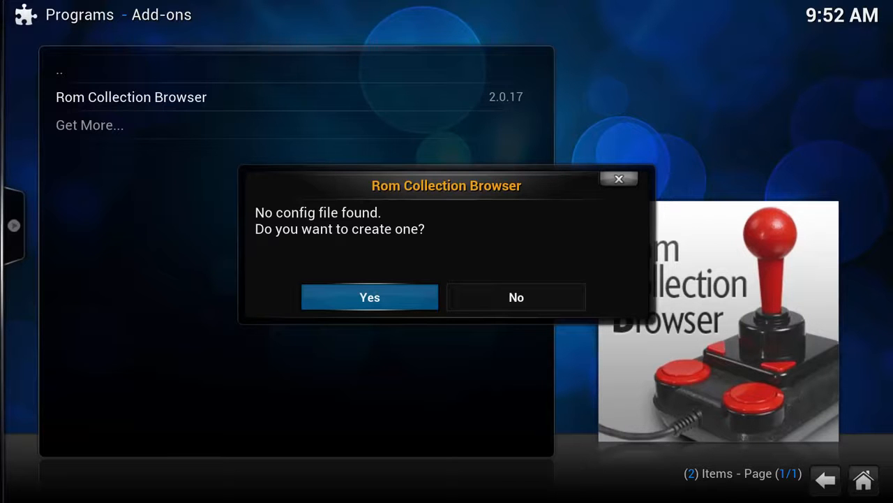
key(Return)
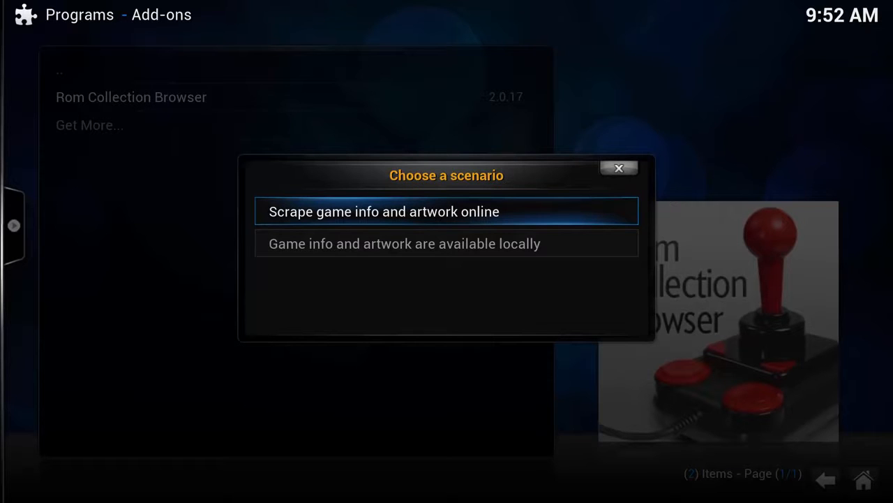
key(Return)
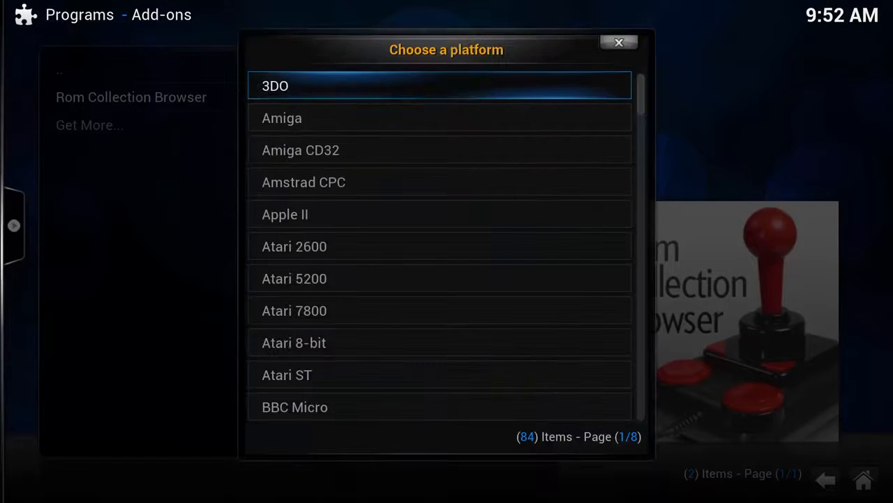
Choose SNES as the platform for the new rom collection
key(Right)
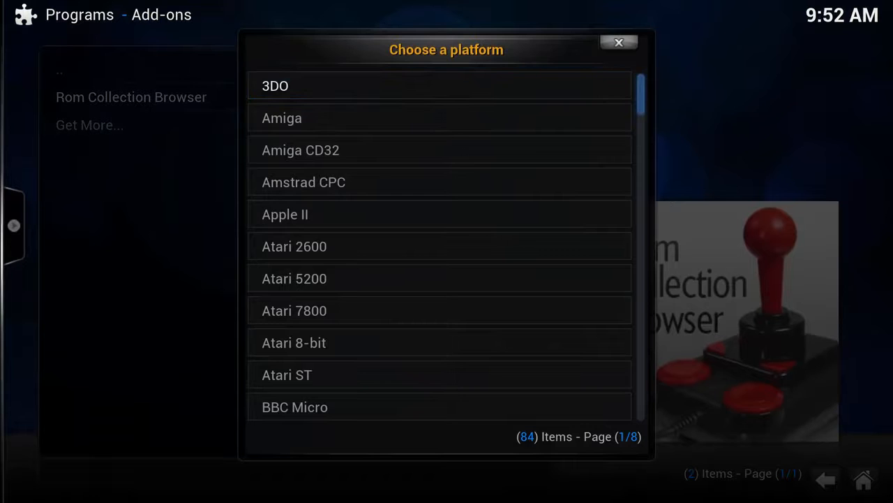
key(Down)
key(Down)
key(Down)
key(Down)
key(Down)
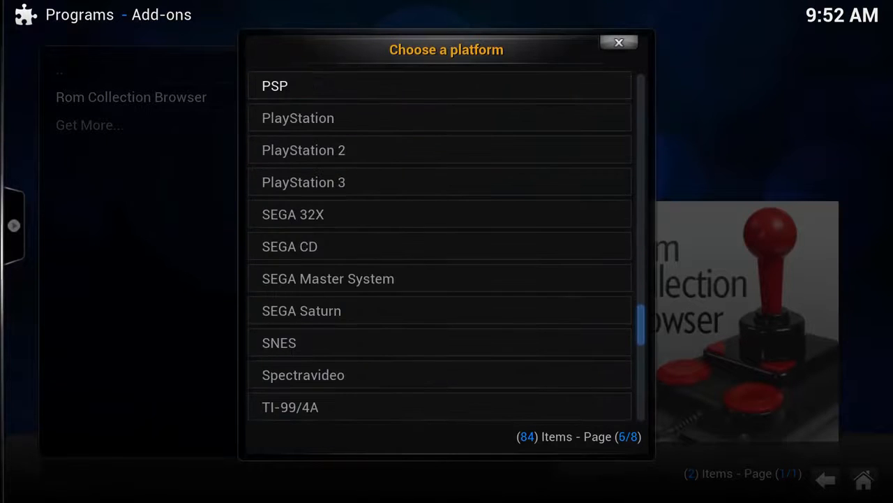
key(Down)
key(Up)
key(Left)
key(Down)
key(Down)
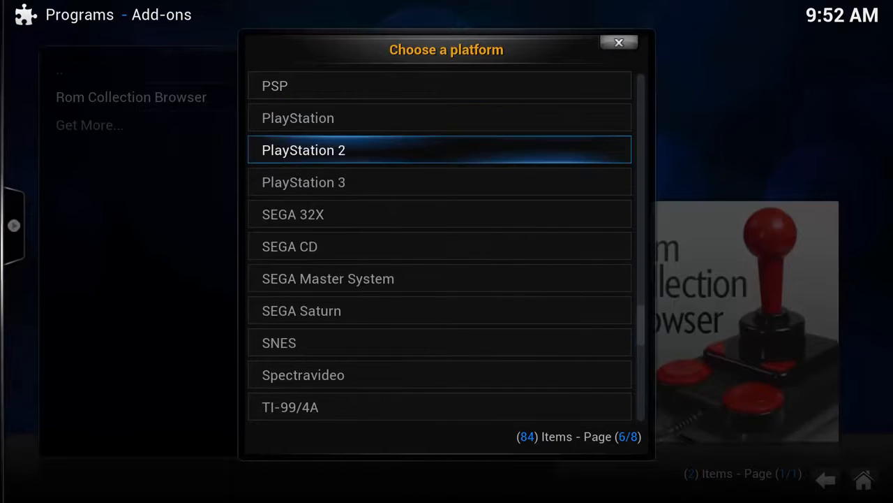
key(Down)
key(Down)
key(Down)
key(Down)
key(Down)
key(Down)
key(Return)
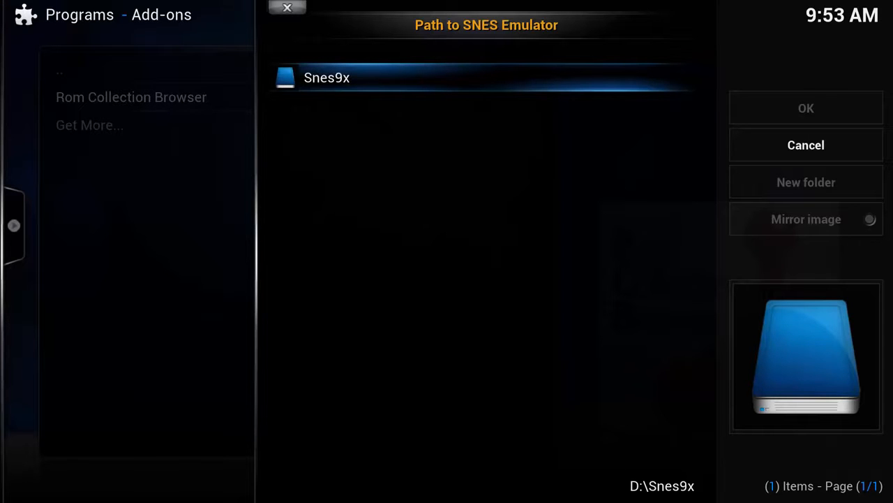
Set the SNES emulator path to snes9x.exe in the Snes9x folder and accept the emulator parameter "%ROM%"
key(Return)
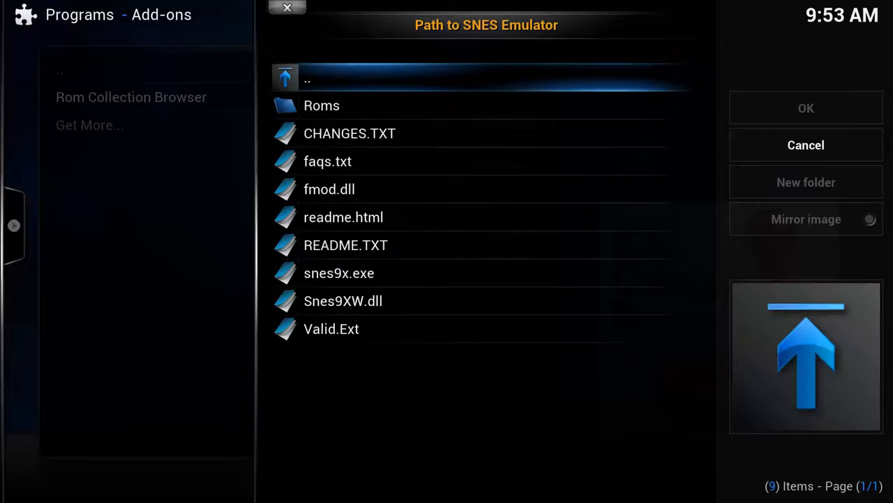
key(Up)
key(Up)
key(Up)
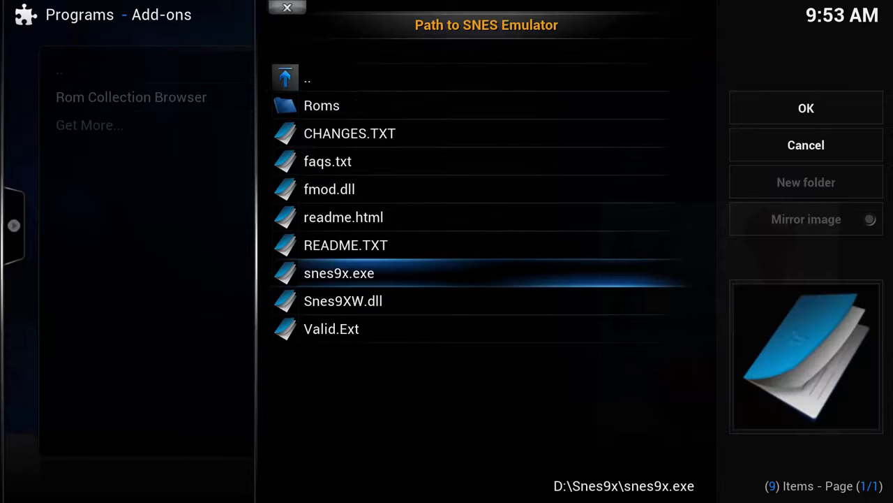
key(Right)
key(Left)
key(Return)
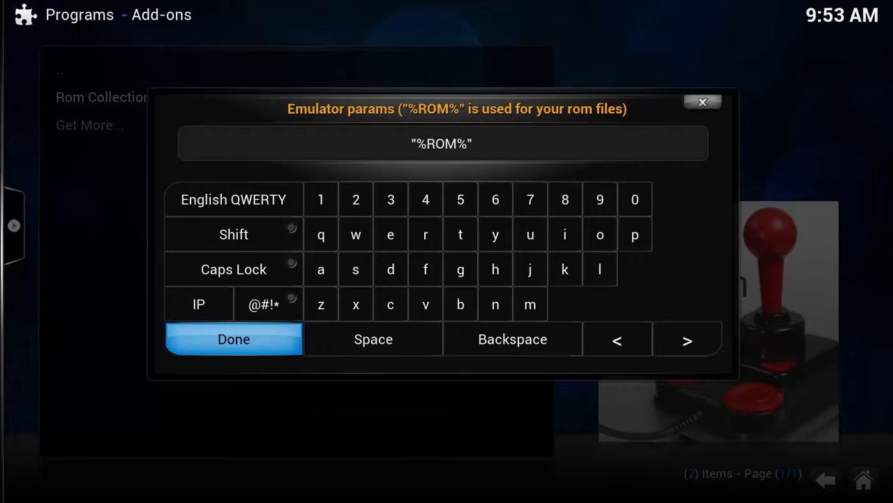
key(Return)
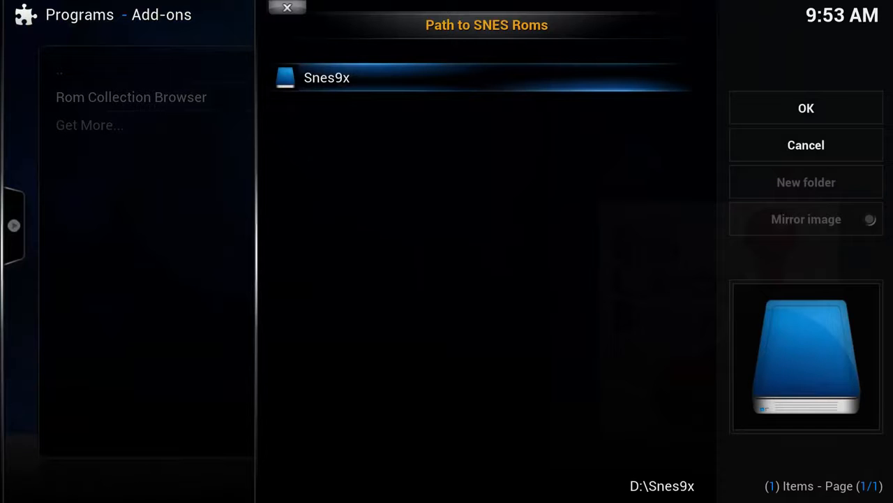
Set the path to the SNES roms to the Roms folder inside Snes9x
key(Return)
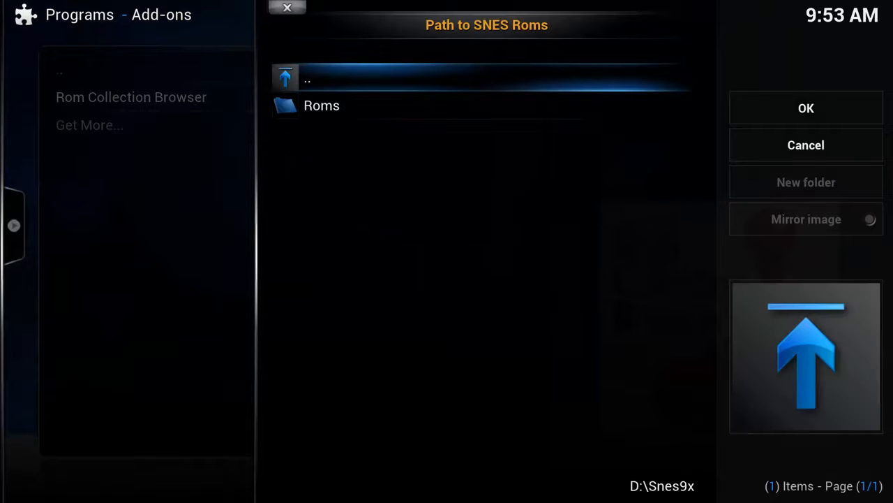
key(Down)
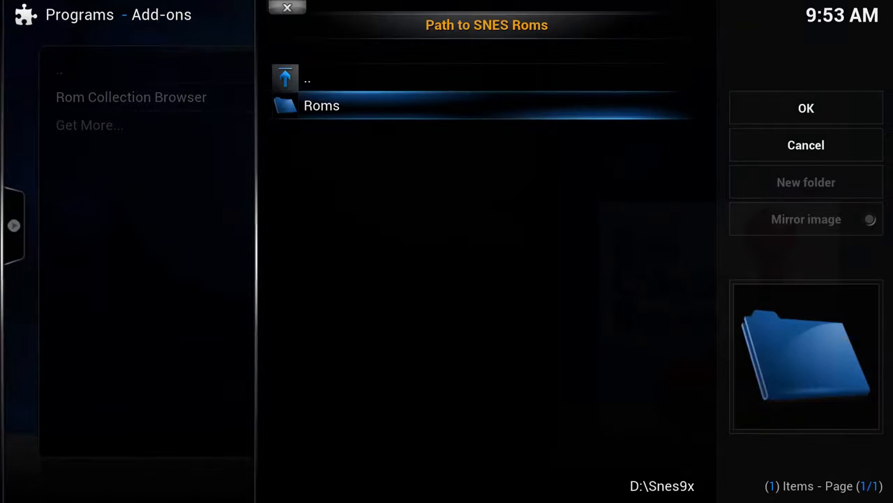
key(Return)
key(Right)
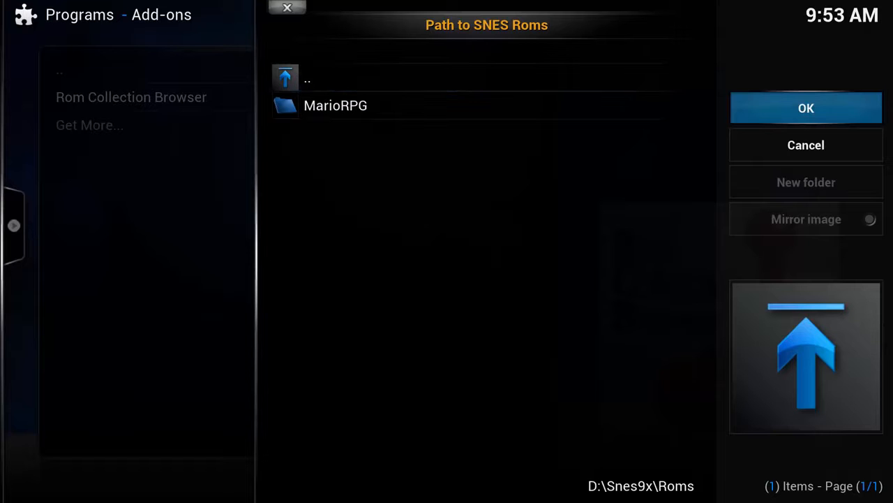
key(Return)
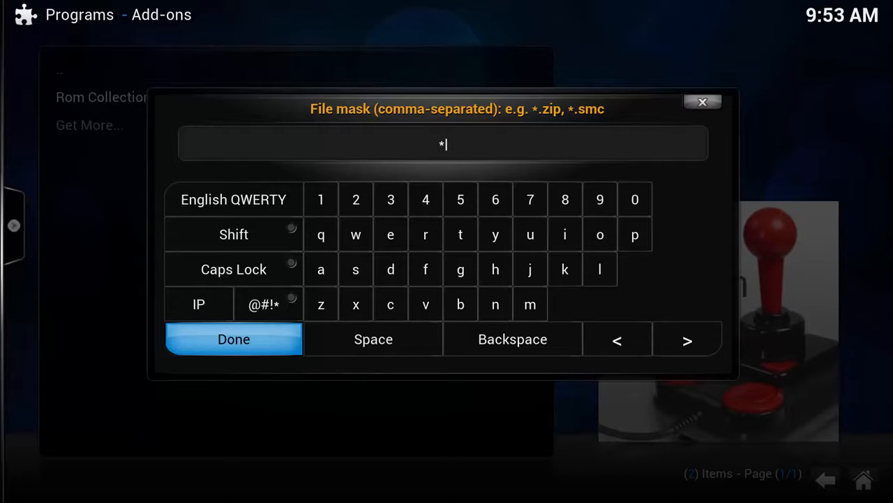
Set the rom file mask to "*.zip, *.smc, *.sfc"
text(.zip, *.smc, *&)
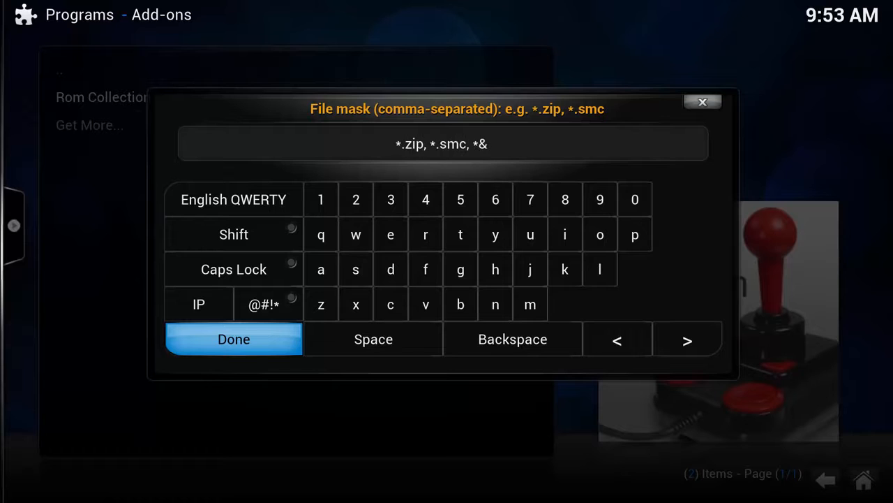
key(BackSpace)
text(.sf)
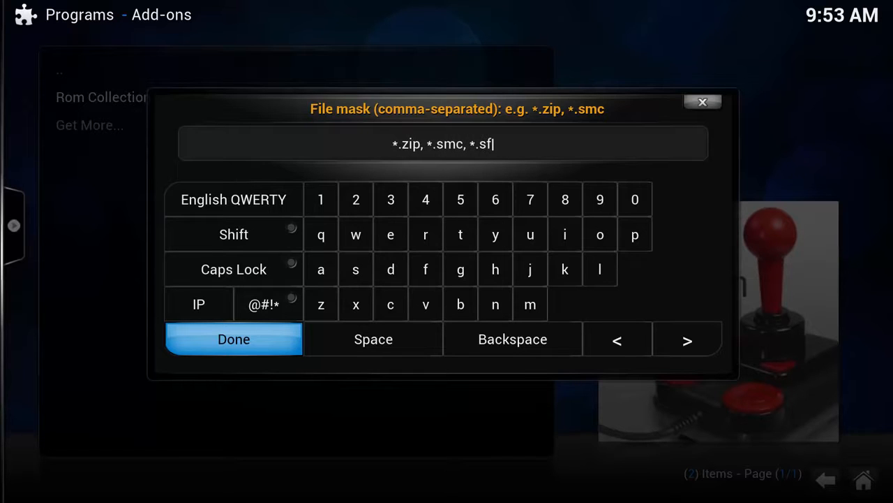
text(c)
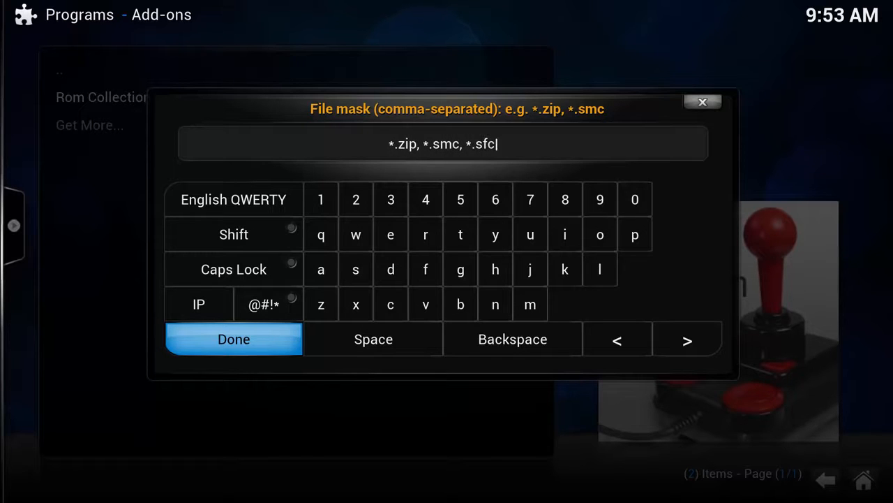
key(Return)
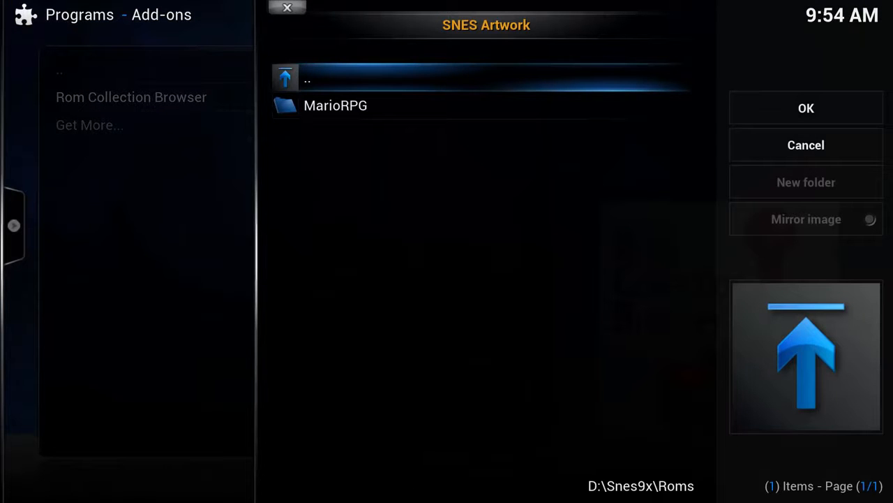
Dismiss the SNES artwork folder selection and decline adding another Rom Collection
key(Right)
key(Down)
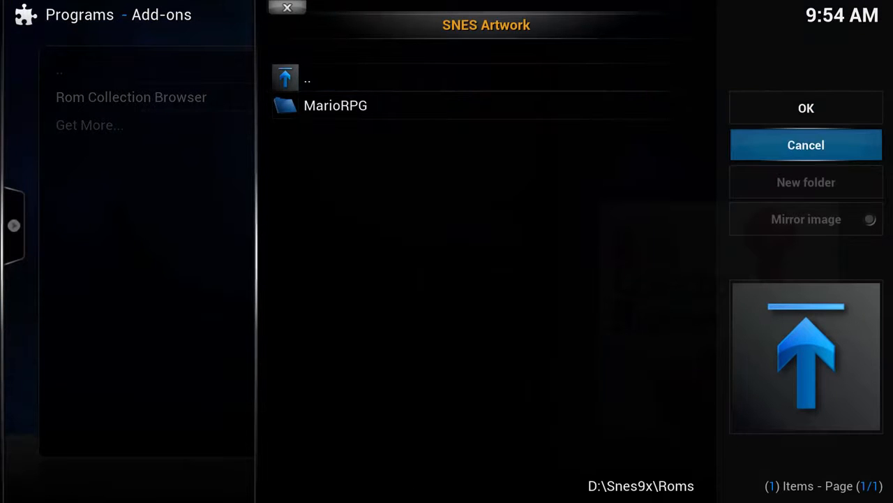
key(Return)
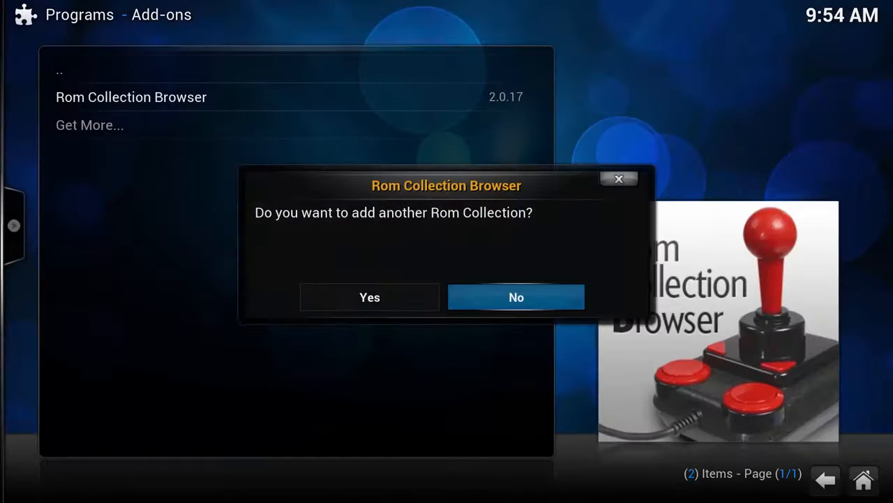
key(Left)
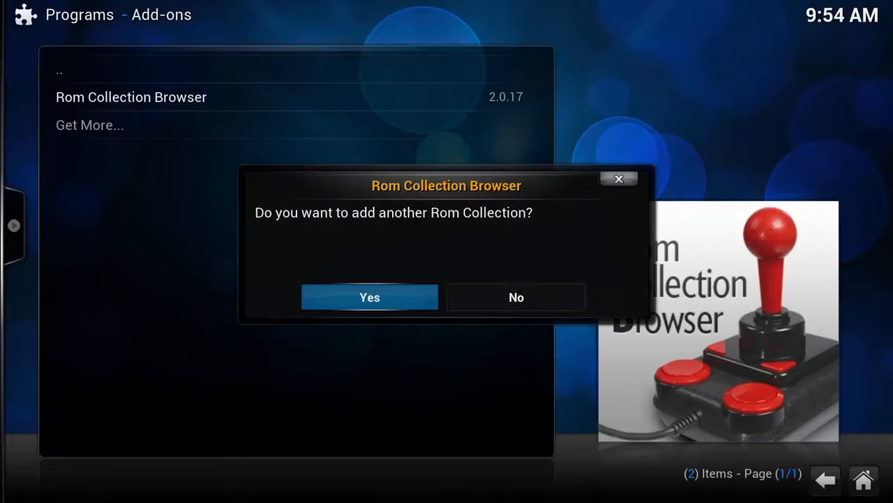
key(Right)
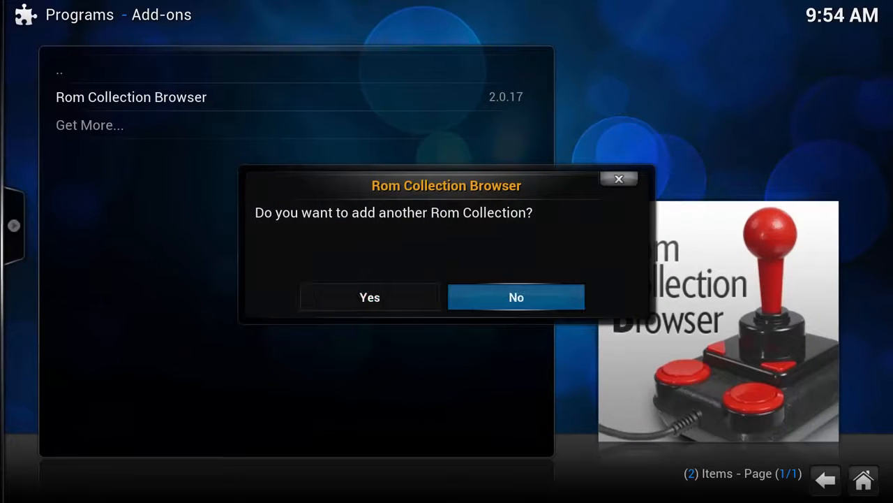
key(Return)
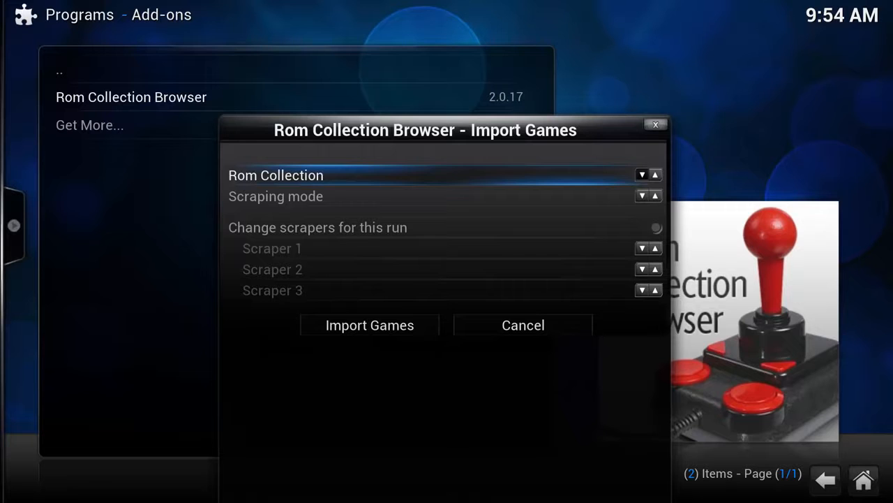
Import the games, leaving the rom collection, scraping mode and scraper options as offered
key(Down)
key(Down)
key(Down)
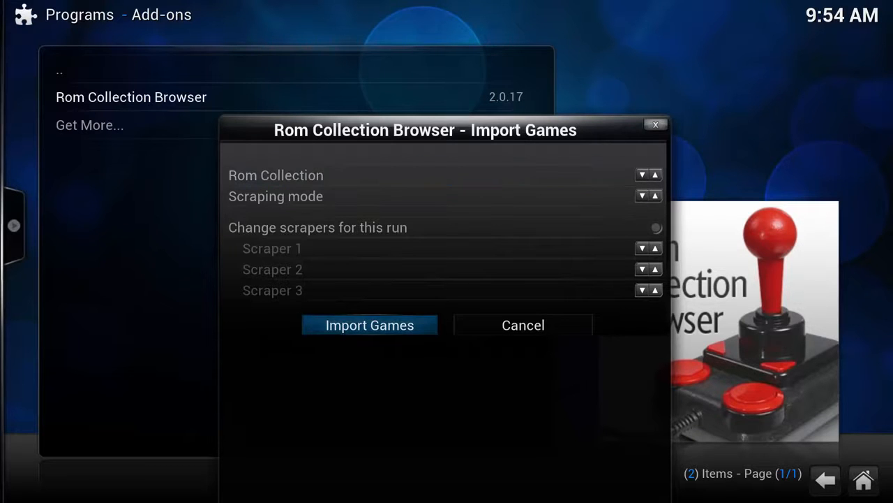
key(Return)
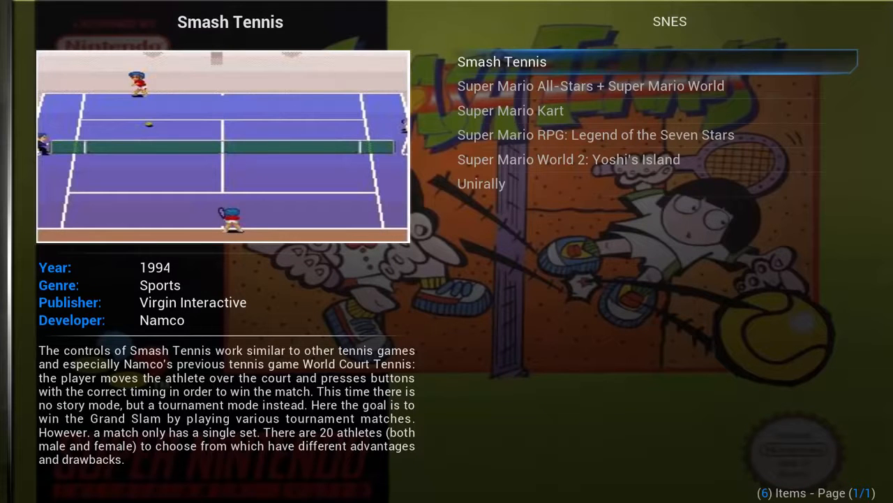
Browse the imported SNES games and review their artwork, year, genre, publisher and descriptions
key(Down)
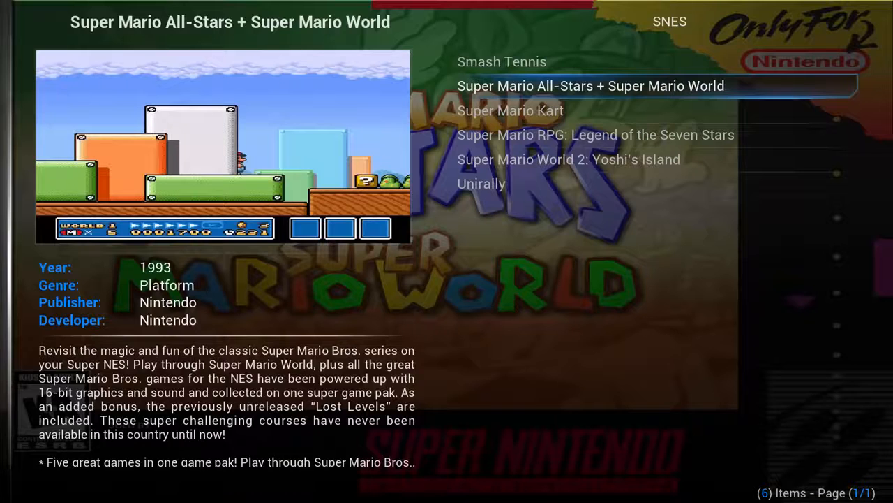
key(Down)
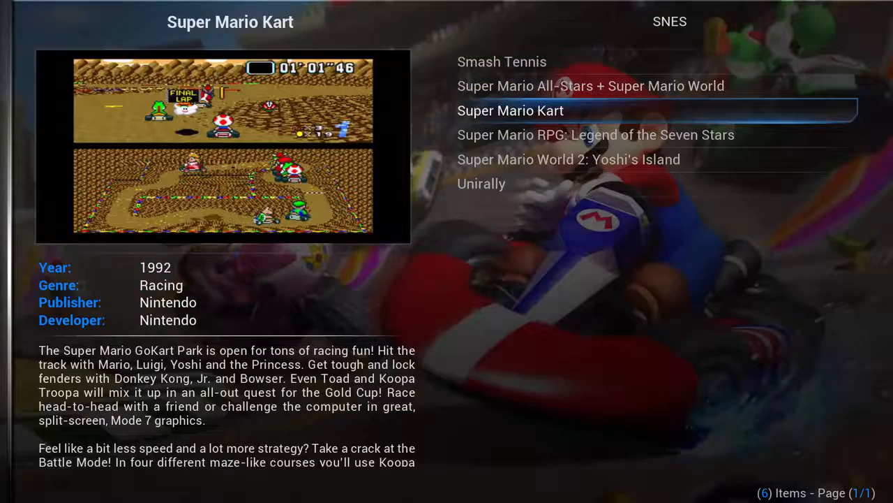
key(Down)
key(Down)
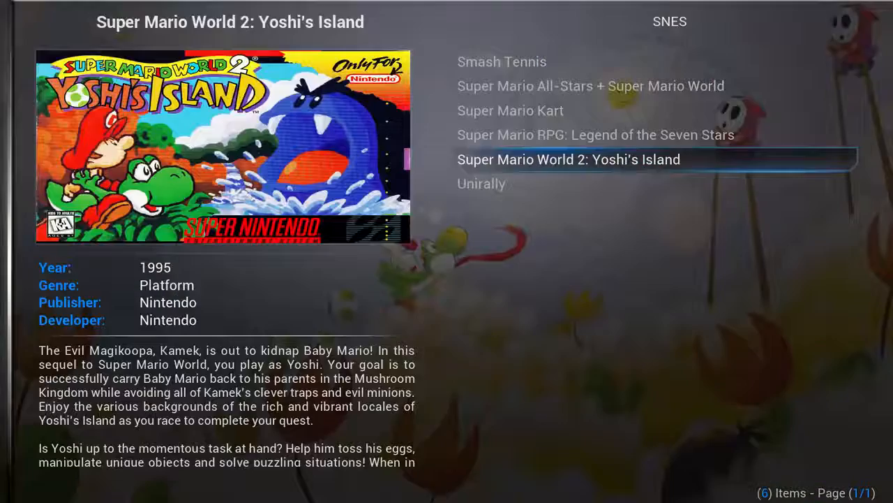
key(Down)
key(Up)
key(Down)
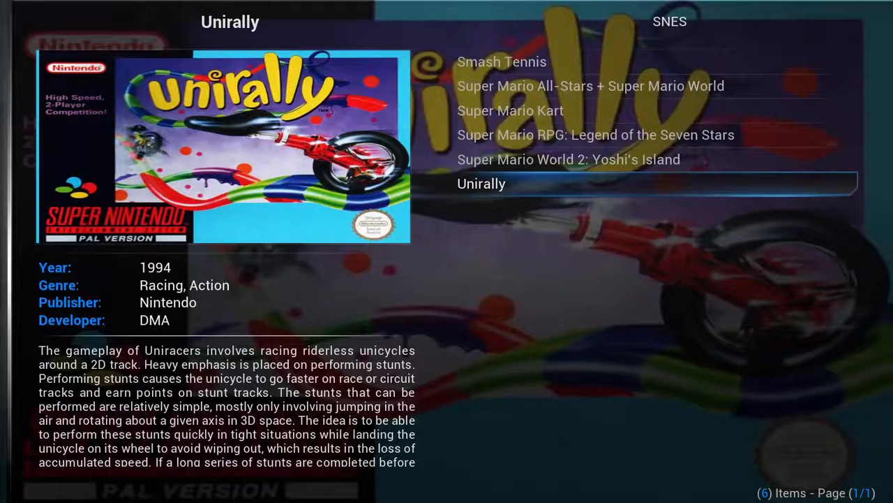
key(Up)
key(Up)
key(Up)
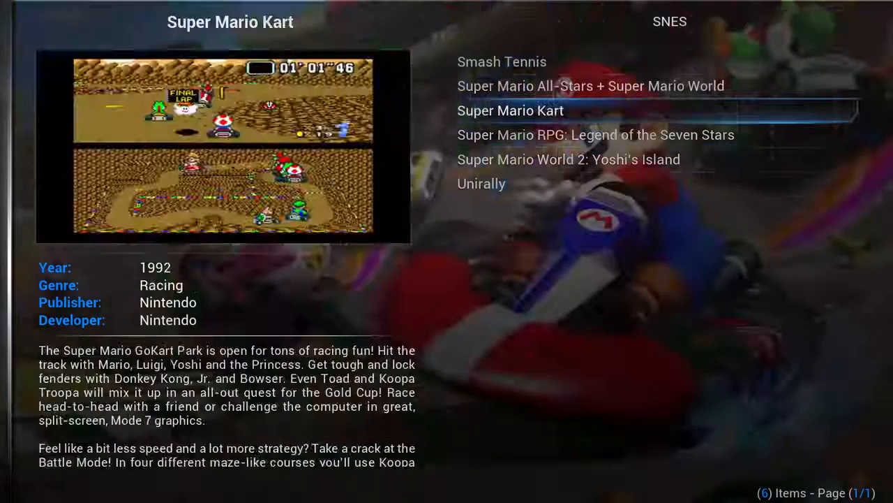
key(Up)
key(Up)
key(Up)
Open the library filters and examine the Console, Genre, Year, Publisher, A-Z and Favorites options
key(Left)
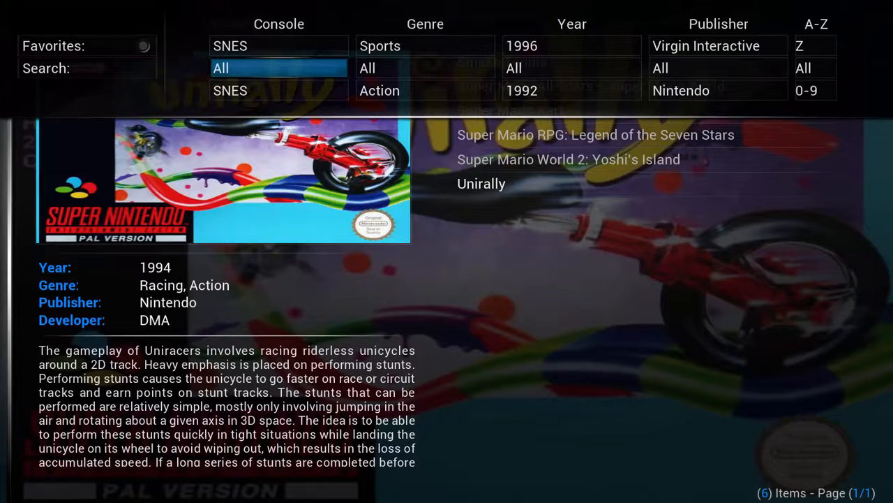
key(Right)
key(Right)
key(Right)
key(Right)
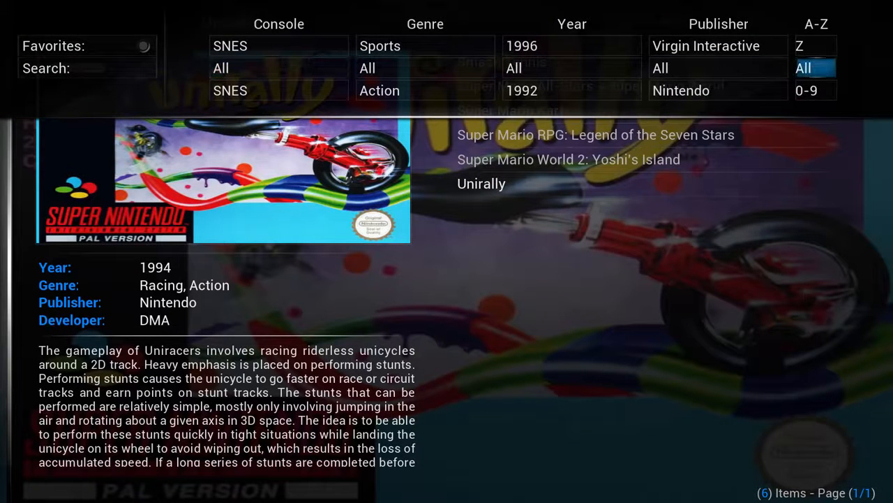
key(Left)
key(Left)
key(Left)
key(Left)
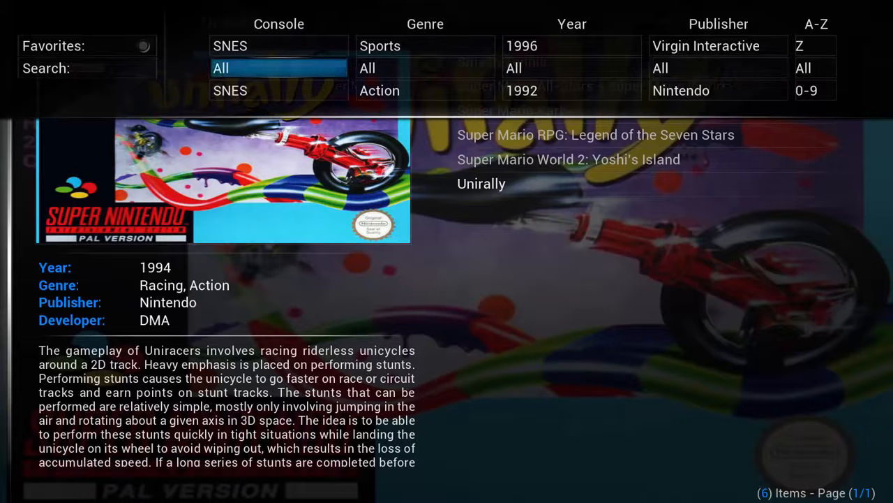
key(Right)
key(Right)
key(Right)
key(Right)
key(Right)
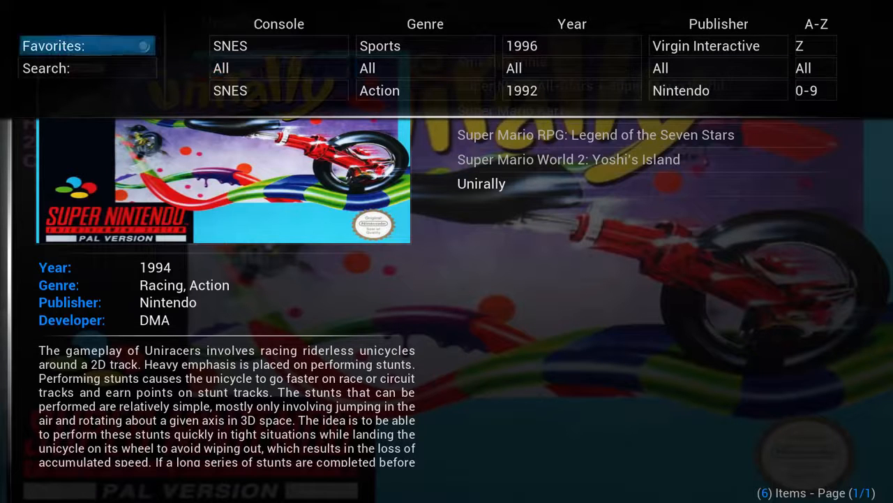
Try filtering the game library by the year 1996, by console and by genre
key(Left)
key(Left)
key(Left)
key(Up)
key(Left)
key(Left)
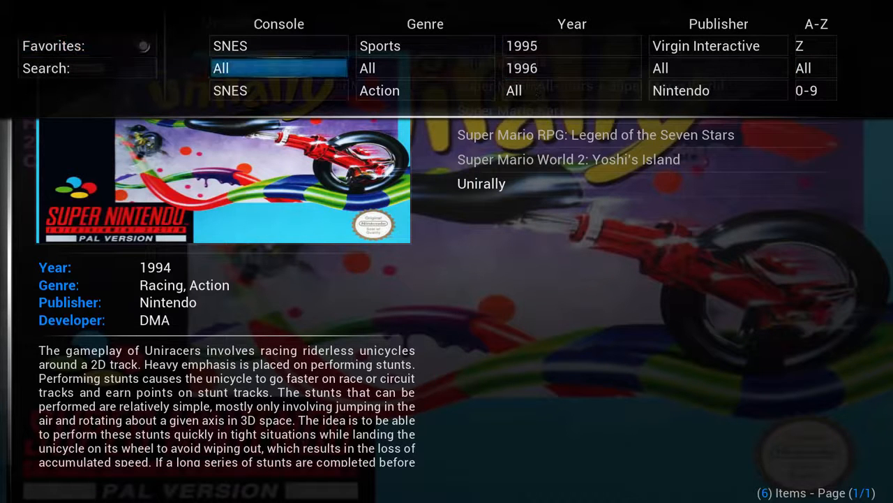
key(Up)
key(Up)
key(Up)
key(Up)
key(Down)
key(Right)
key(Down)
key(Down)
key(Return)
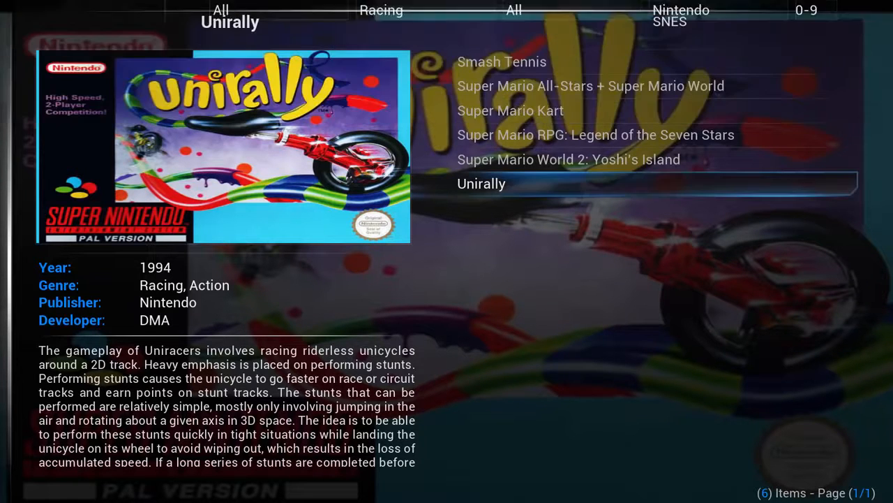
Highlight Super Mario Kart in the SNES game list
key(Up)
key(Up)
key(Up)
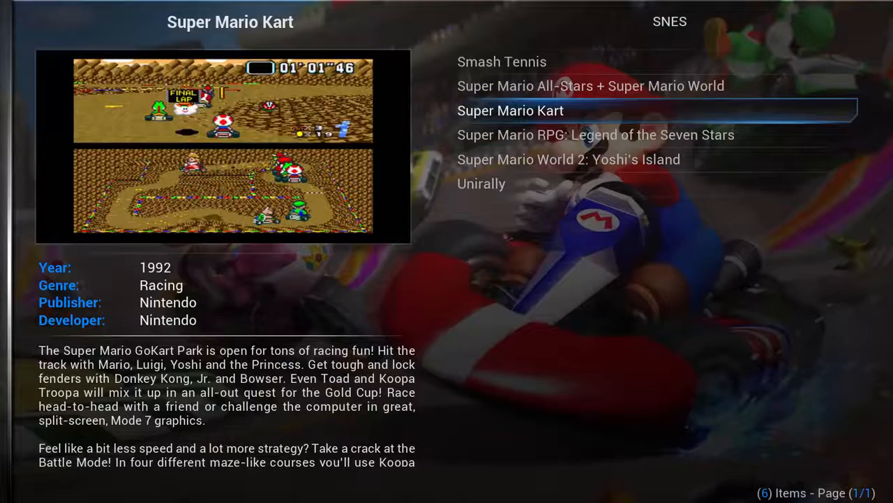
Look at Smash Tennis in the SNES list, return to Super Mario Kart and launch it in the emulator
key(Up)
key(Up)
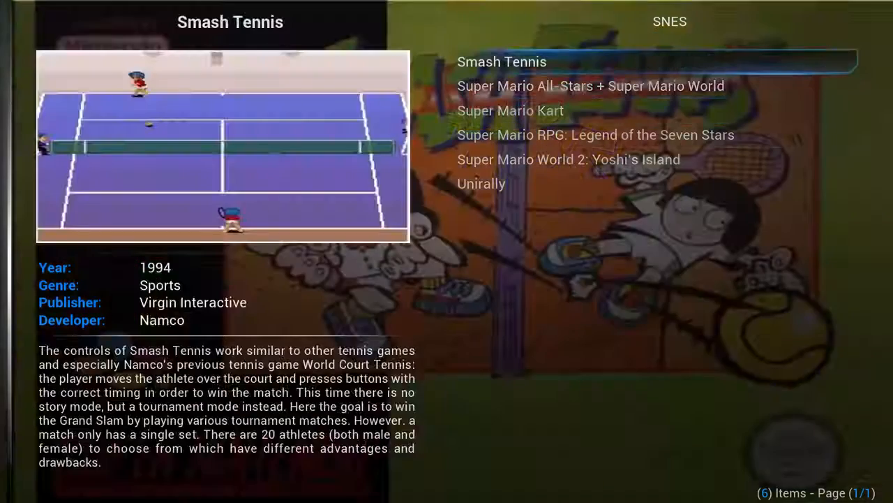
key(Down)
key(Down)
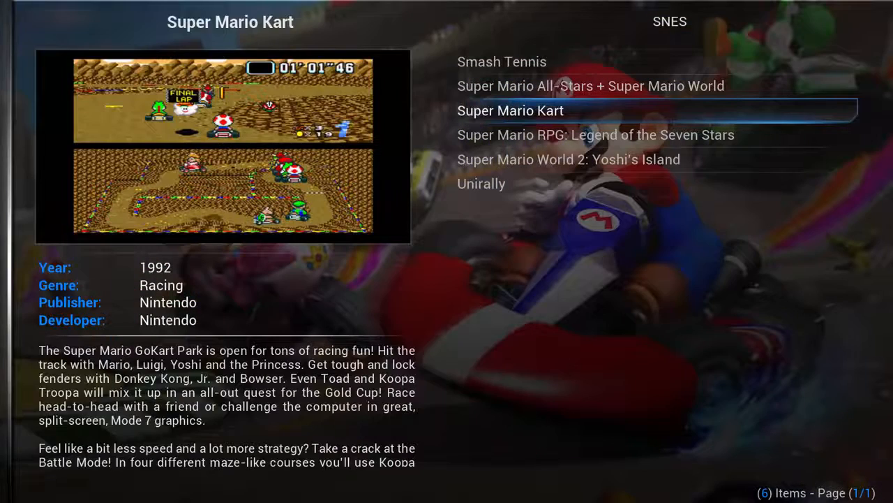
key(backslash)
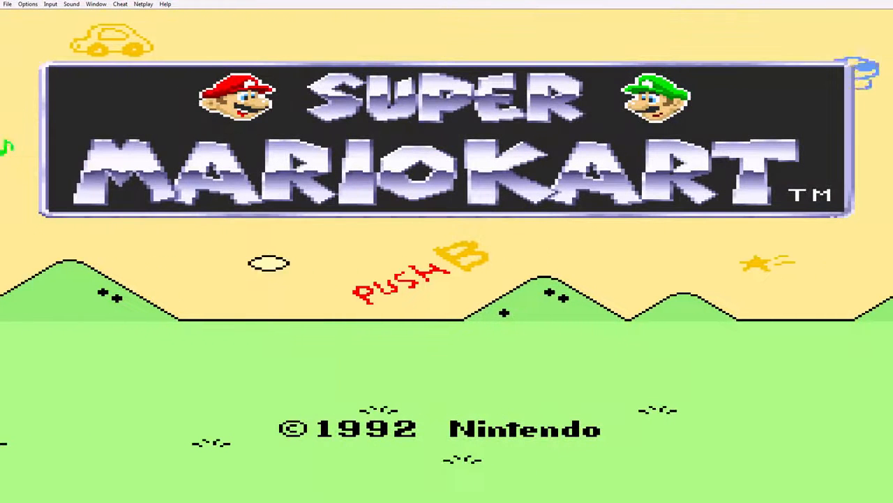
Start a one-player Mariokart GP game in the 100cc class, then exit the emulator back to Kodi
key(Return)
key(Return)
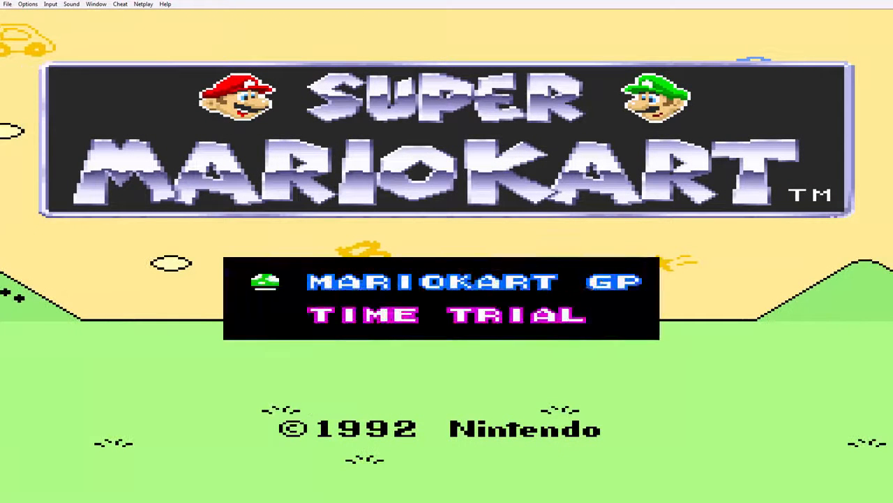
key(Return)
key(Down)
key(Return)
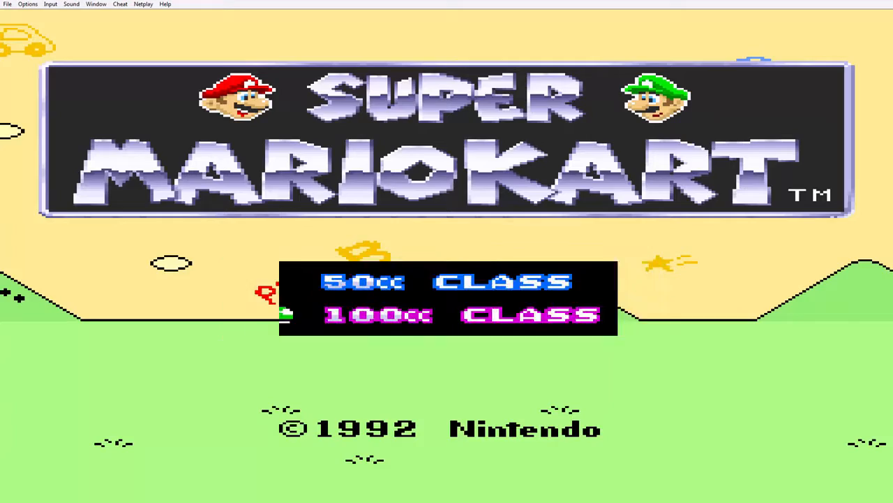
key(Return)
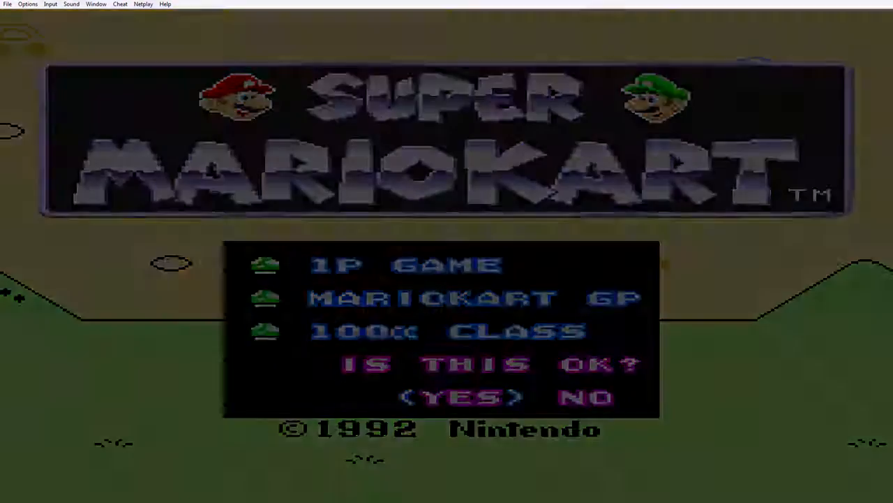
key(Down)
key(Right)
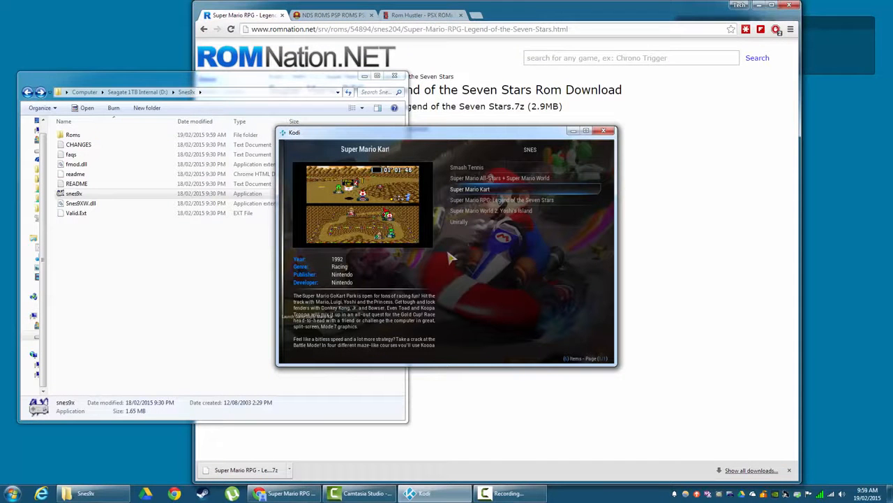
Return Kodi to full screen and open the library filters at the Genre column
key(backslash)
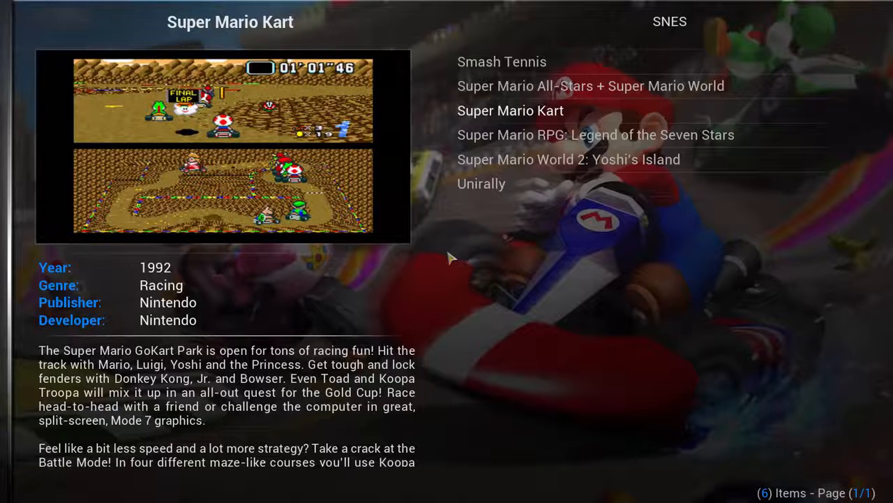
key(Right)
key(Down)
key(Right)
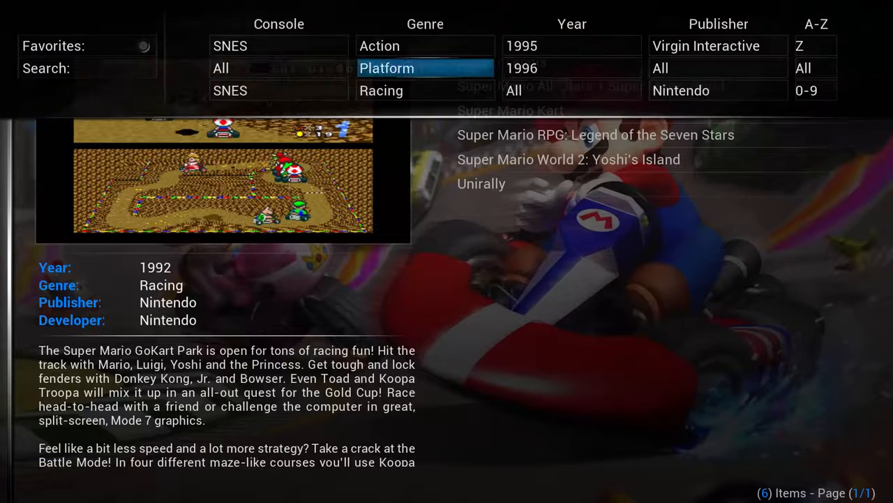
Close the library filters and browse the SNES game list, ending on Super Mario Kart
key(Escape)
key(Down)
key(Down)
key(Up)
key(Up)
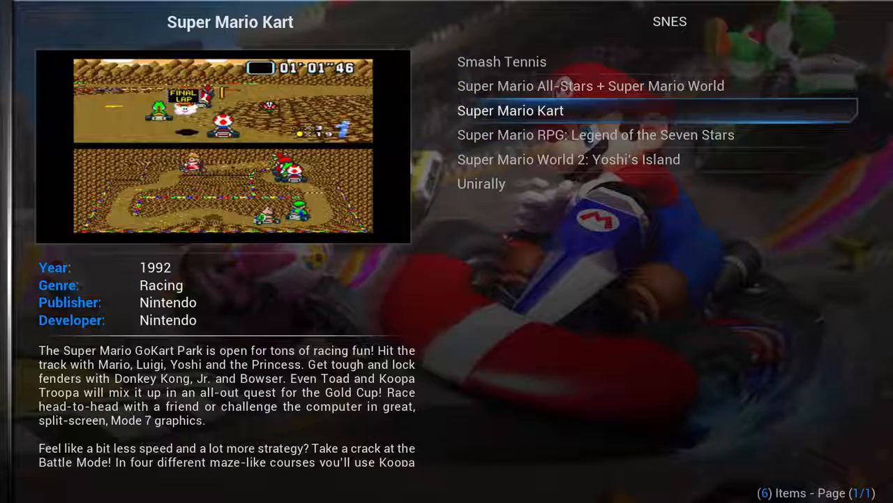